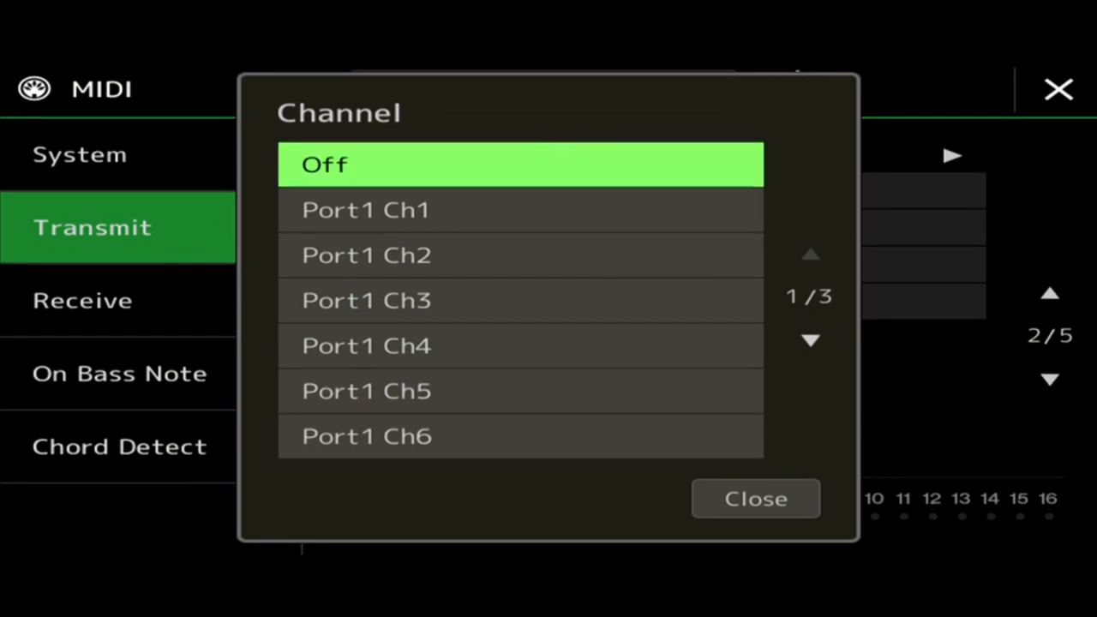
Set the transmit channels of the third and fourth parts on the second Transmit page to Off.
left_click(806, 264)
left_click(811, 255)
left_click(521, 165)
left_click(755, 499)
left_click(806, 306)
left_click(811, 255)
left_click(521, 164)
left_click(755, 499)
Set the transmit channels of Style Rhythm1 and Style Rhythm2 to Off.
left_click(1050, 379)
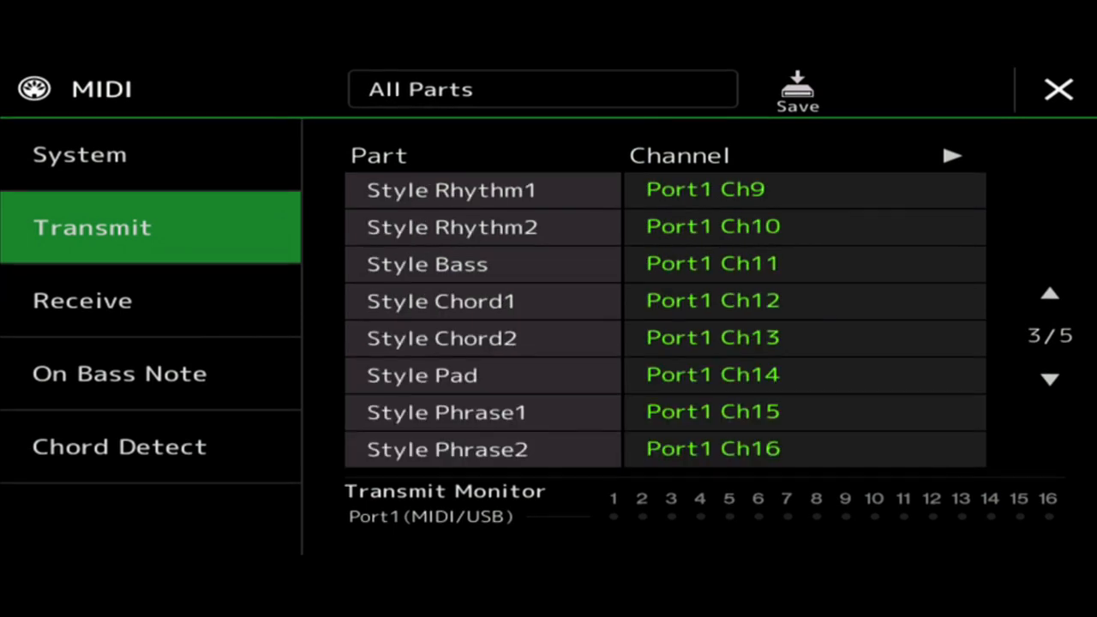
left_click(806, 189)
left_click(811, 254)
left_click(520, 165)
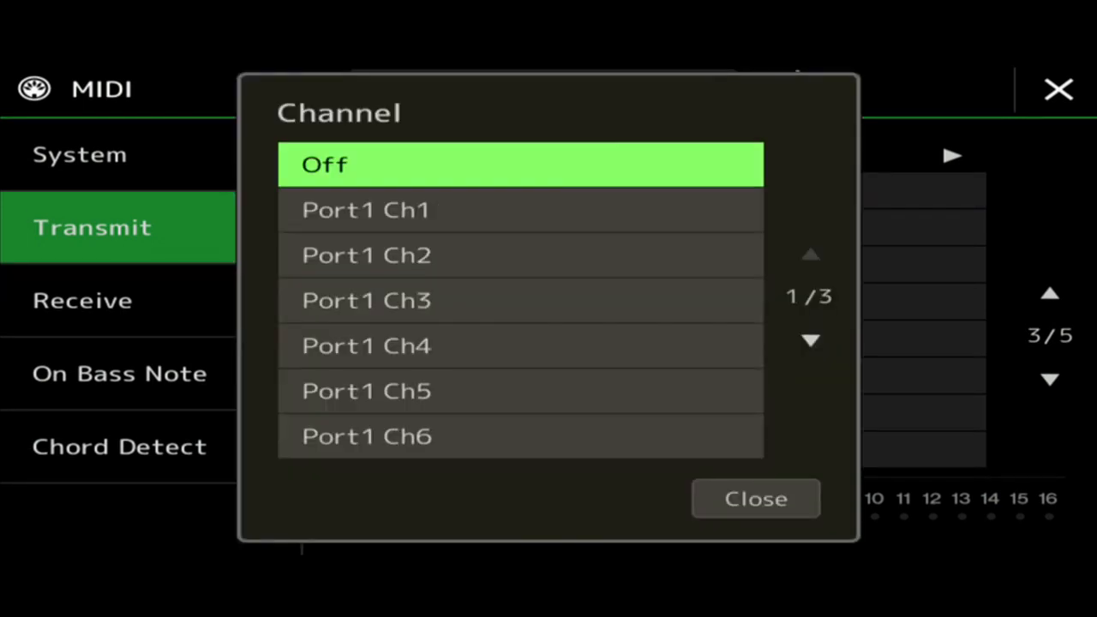
left_click(755, 499)
left_click(806, 228)
left_click(811, 255)
left_click(520, 165)
left_click(755, 498)
Turn off the transmit channels of Style Bass, Style Chord1 and Style Chord2.
left_click(806, 265)
left_click(520, 165)
left_click(811, 255)
left_click(521, 165)
left_click(755, 499)
left_click(806, 337)
left_click(520, 345)
scroll(521, 300, "up", 11)
left_click(756, 499)
left_click(806, 300)
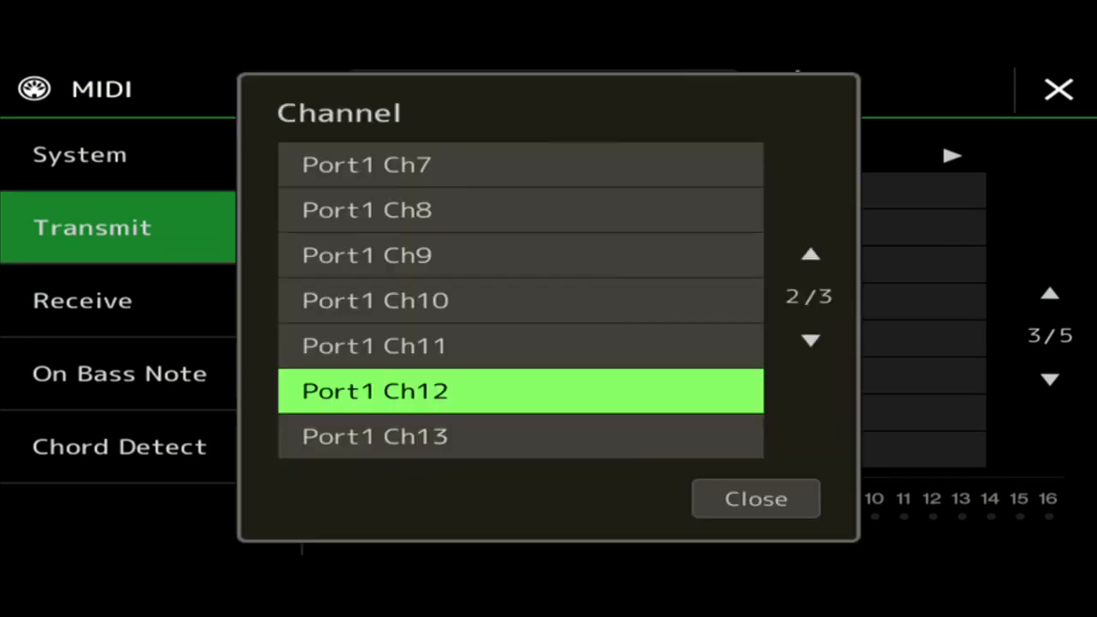
scroll(521, 300, "up", 12)
left_click(756, 499)
Set the transmit channels of Style Pad, Style Phrase1 and Style Phrase2 to Off.
left_click(806, 375)
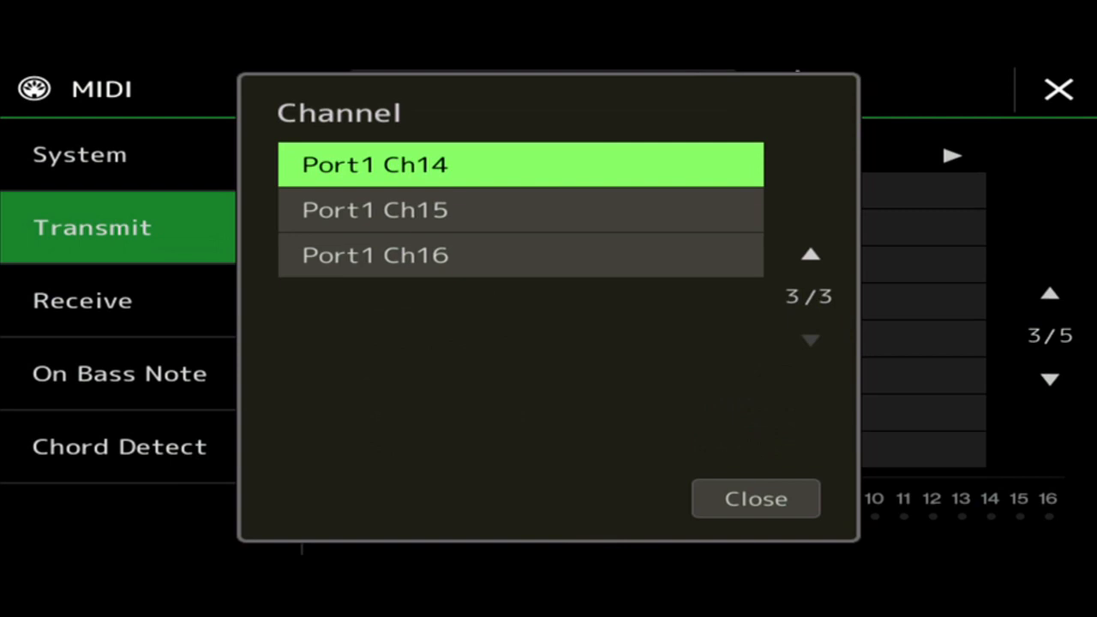
scroll(520, 300, "up", 14)
left_click(755, 499)
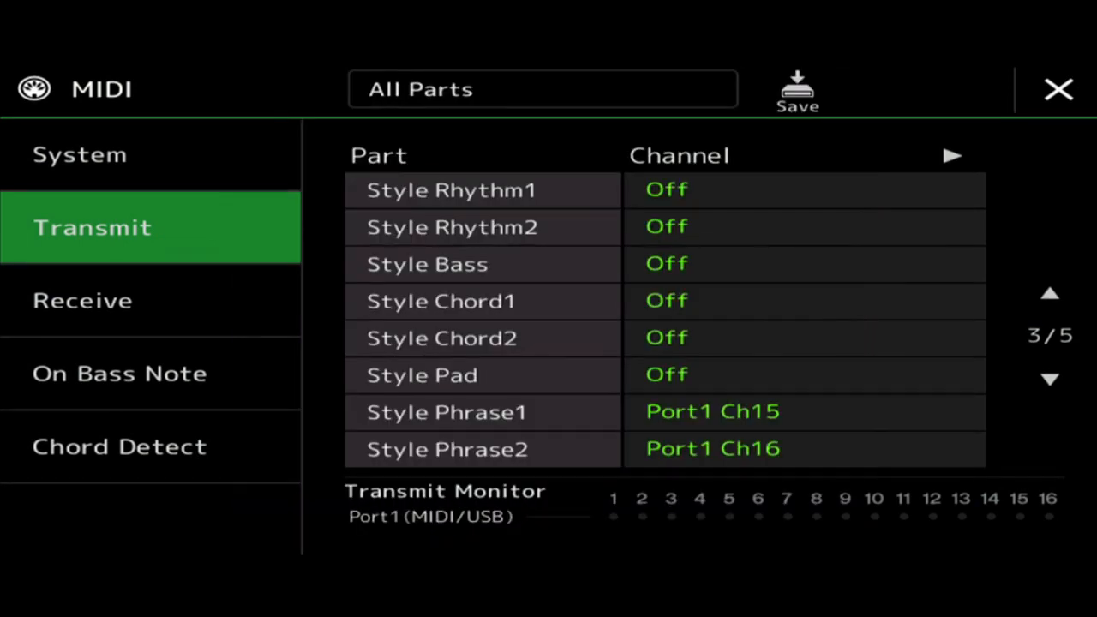
left_click(806, 411)
scroll(520, 300, "up", 14)
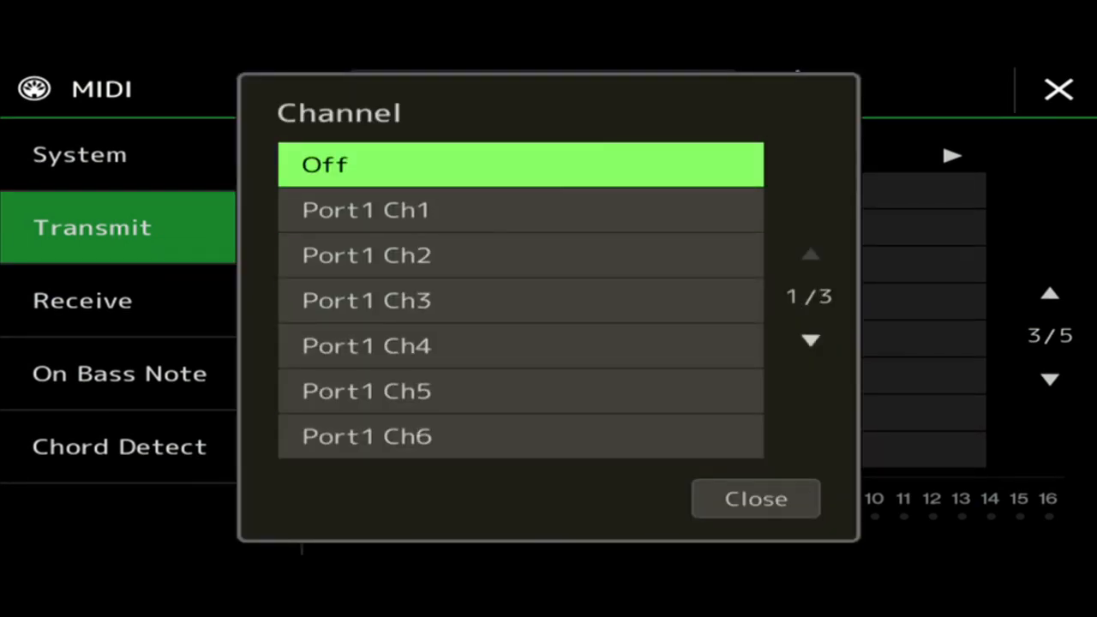
left_click(755, 499)
left_click(806, 448)
scroll(520, 300, "up", 16)
left_click(755, 499)
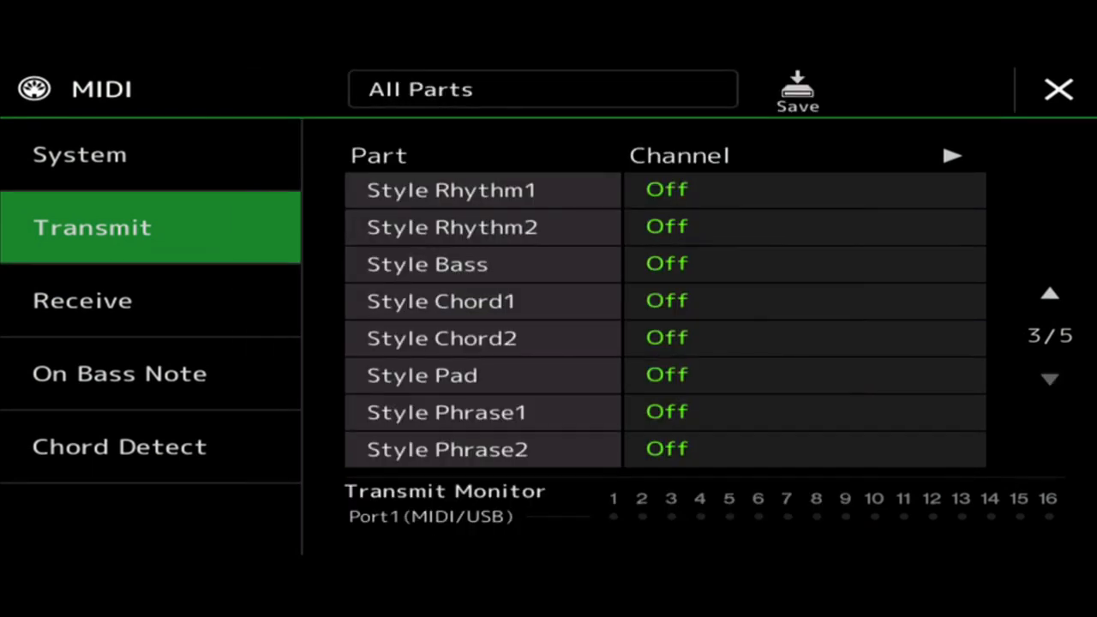
Assign the Song Ch1 part to transmit on Port1 Ch1.
left_click(1050, 379)
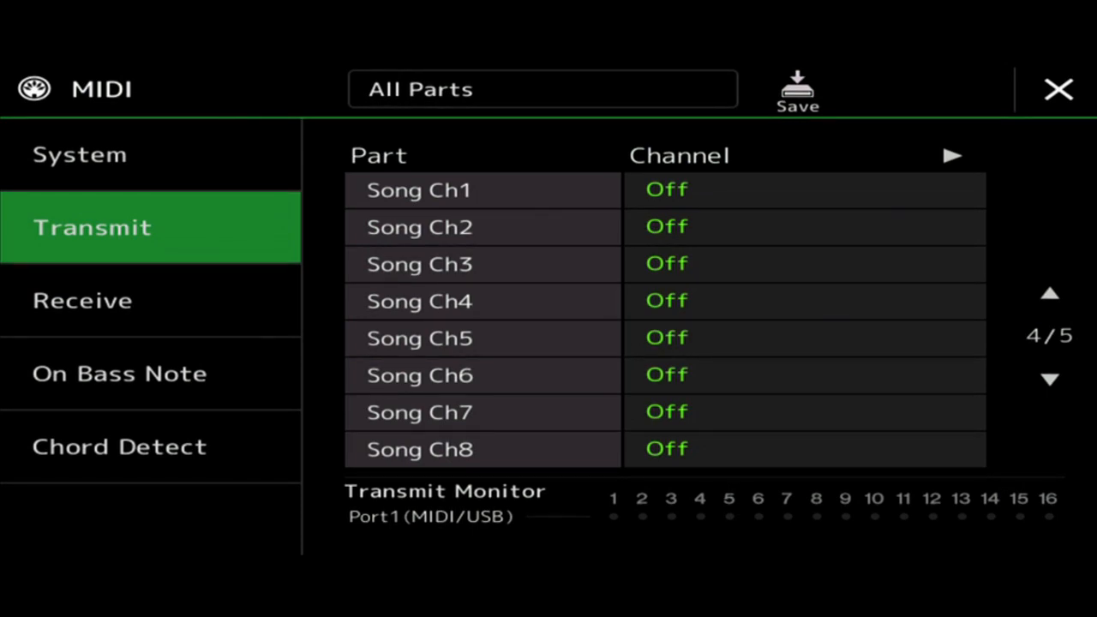
left_click(804, 190)
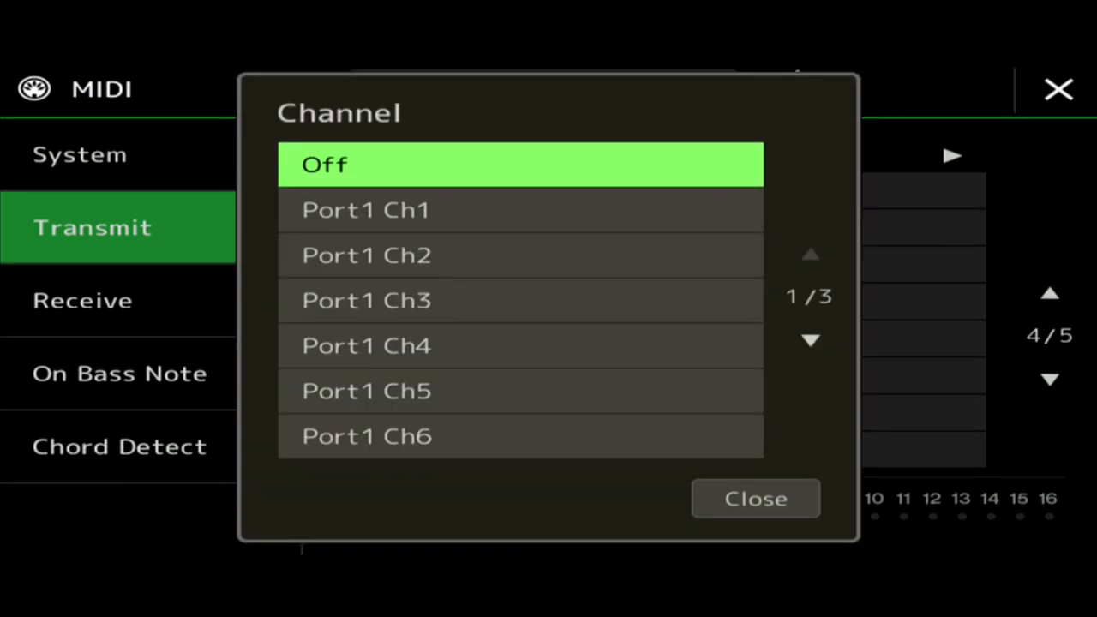
left_click(520, 211)
left_click(756, 499)
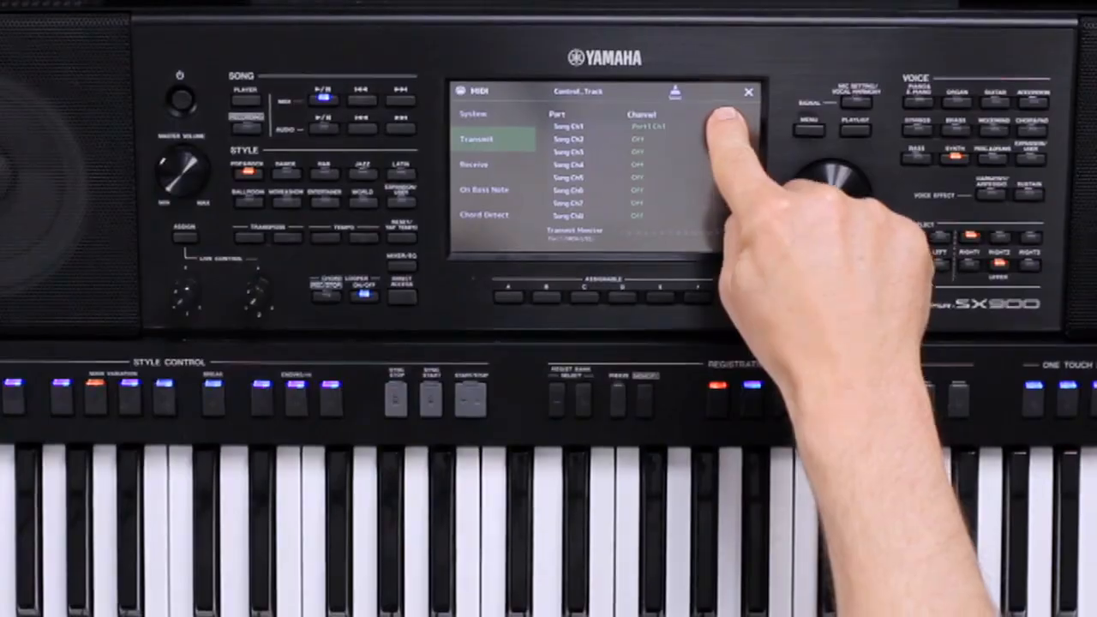
Disable Note, PB and AT transmission for Song Ch1 and return to the channel list.
left_click(953, 155)
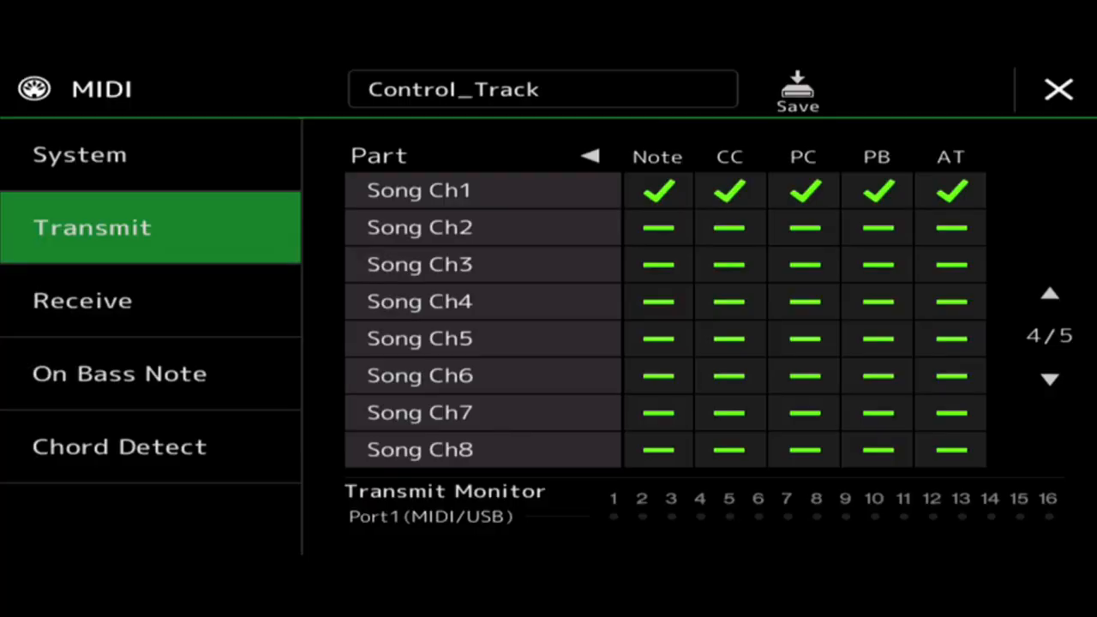
left_click(658, 191)
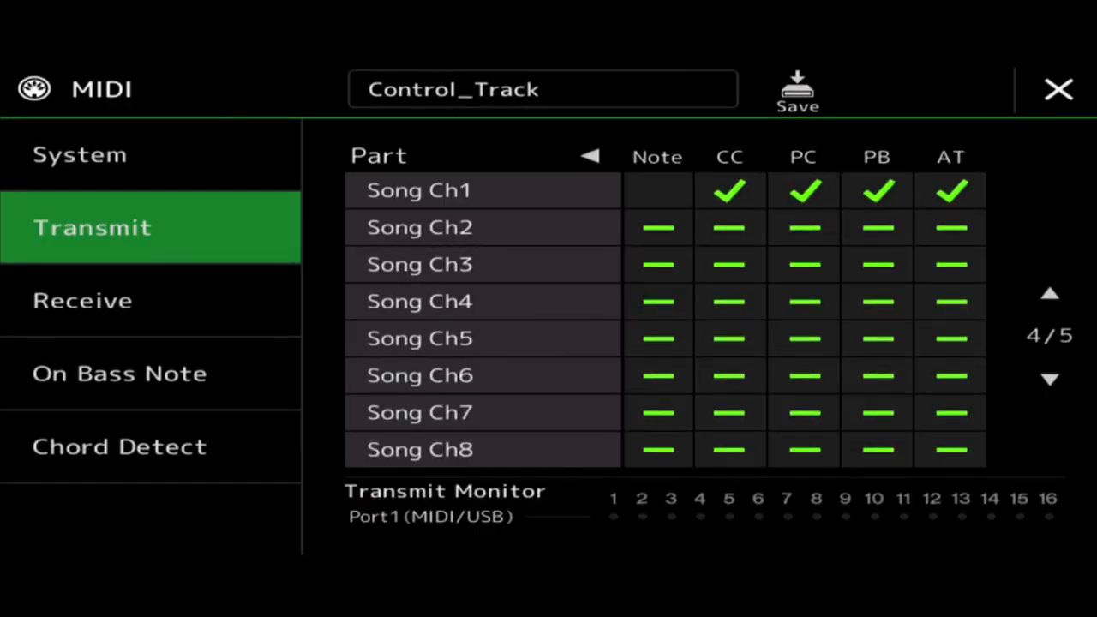
left_click(878, 191)
left_click(951, 191)
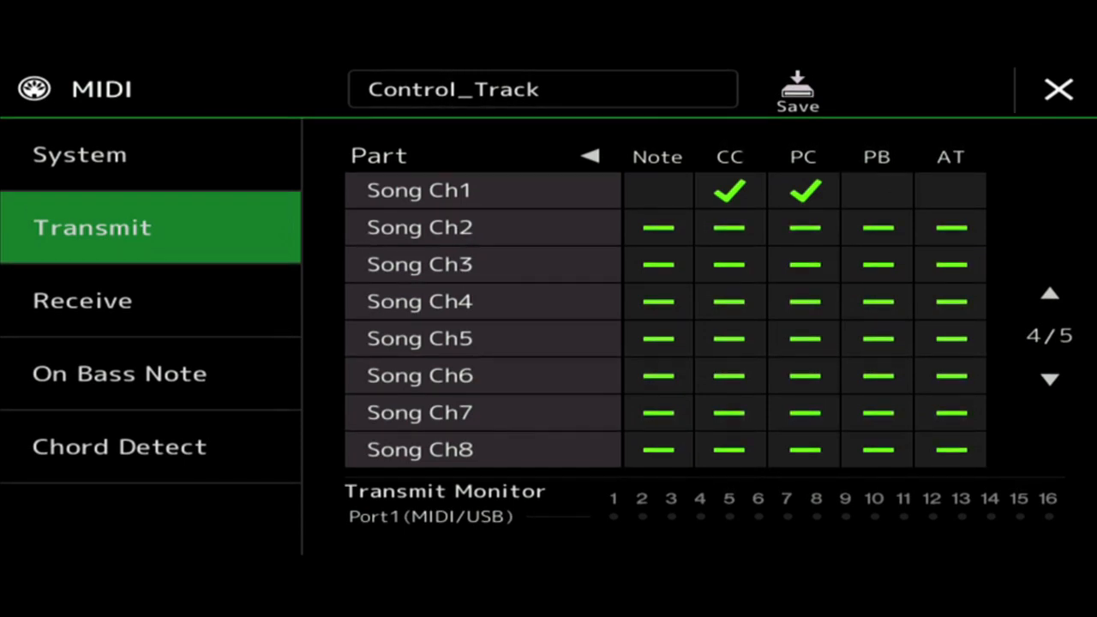
left_click(590, 156)
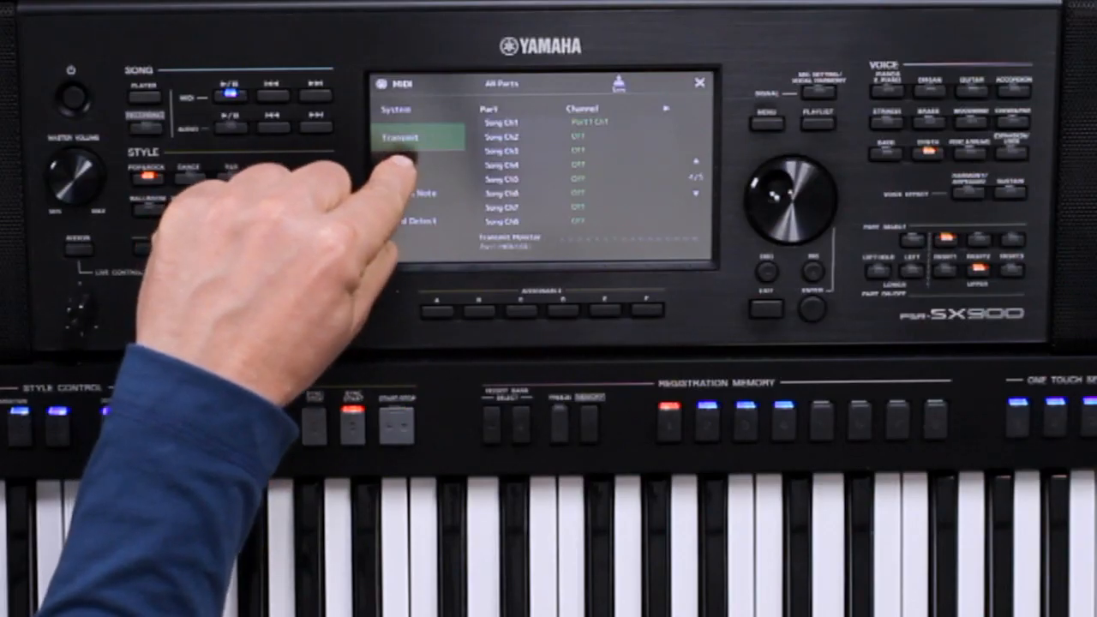
In the MIDI Receive settings, assign Port1 Ch1 to the Keyboard part.
left_click(402, 163)
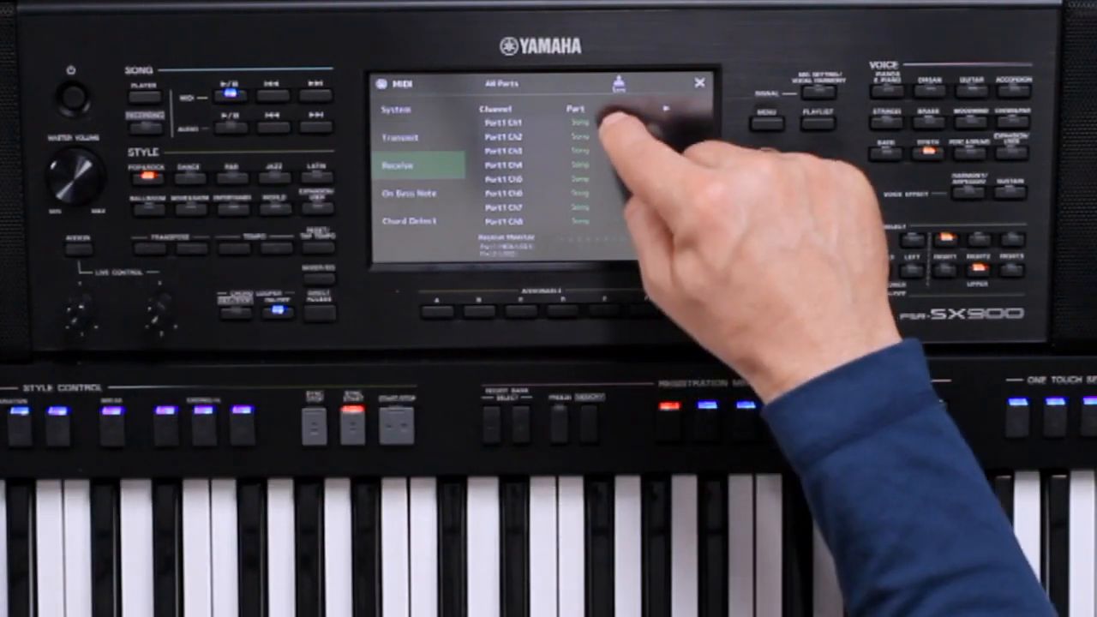
left_click(592, 123)
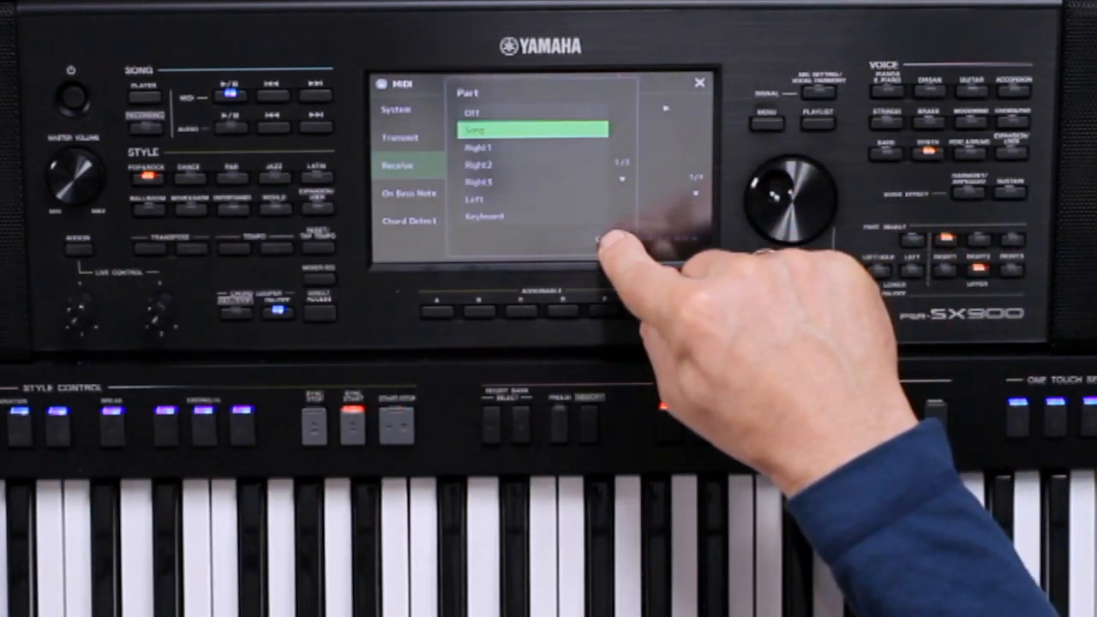
left_click(609, 239)
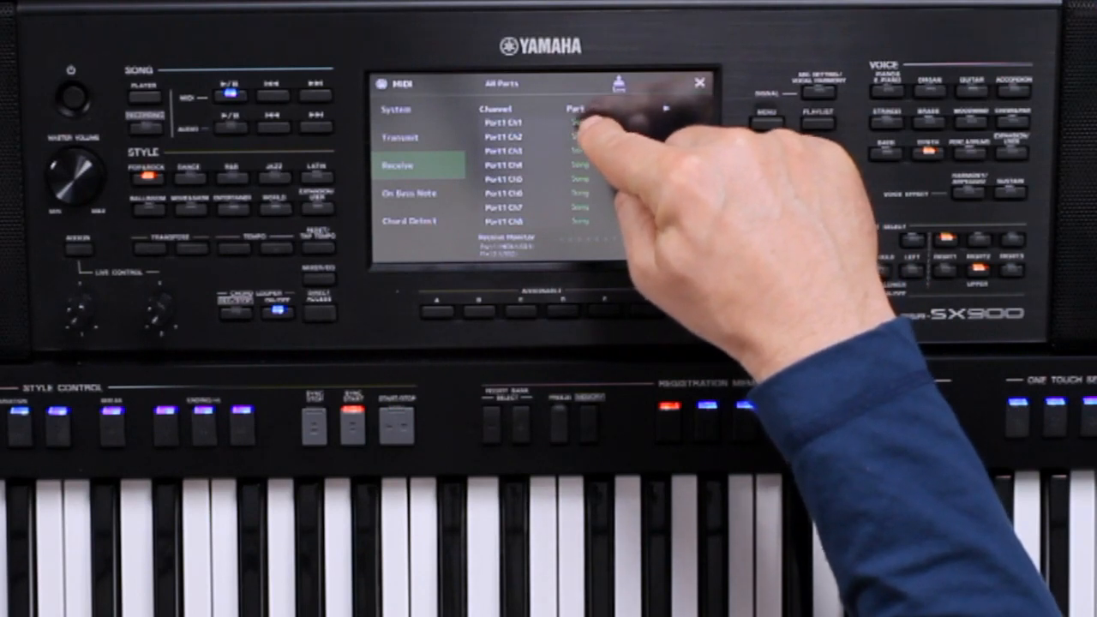
left_click(591, 123)
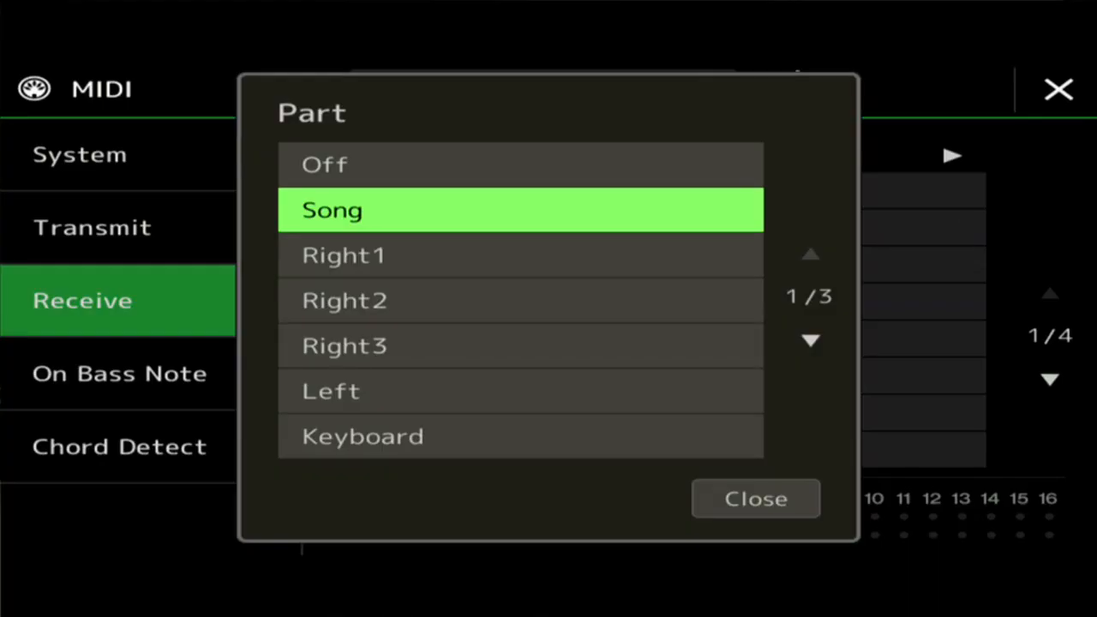
key("Down")
key("Down")
key("Down")
key("Down")
key("Down")
key("Return")
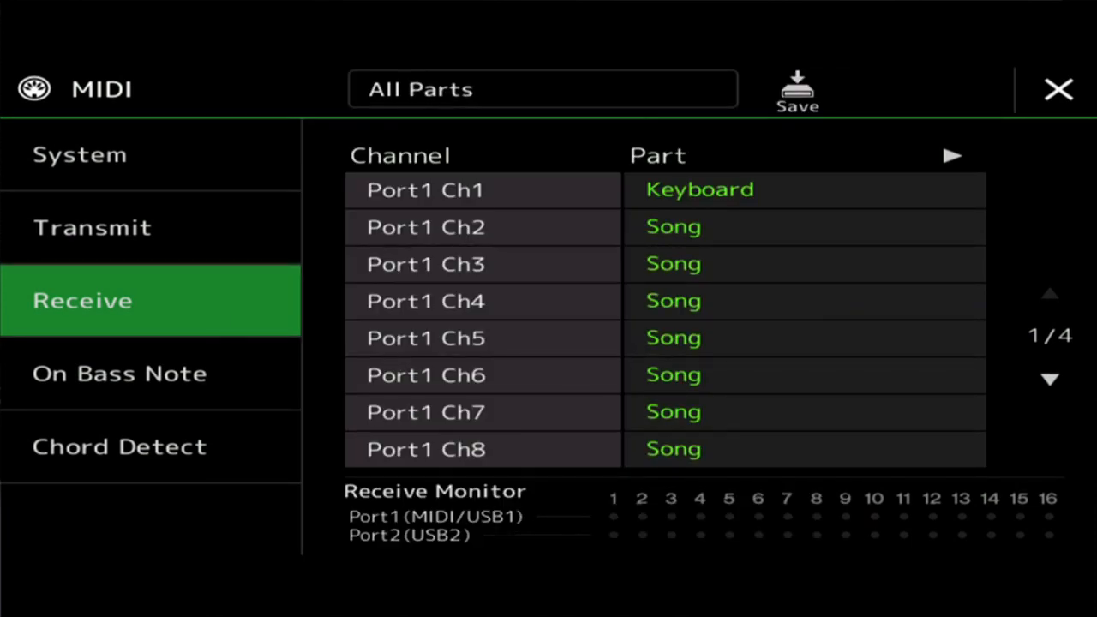
Set the receive parts of Port1 Ch2 through Ch8 to Off.
left_click(804, 227)
left_click(528, 164)
left_click(804, 264)
left_click(528, 163)
left_click(804, 301)
Set the receive parts of Port1 Ch9 through Ch16 to Off.
left_click(528, 164)
left_click(804, 339)
left_click(528, 164)
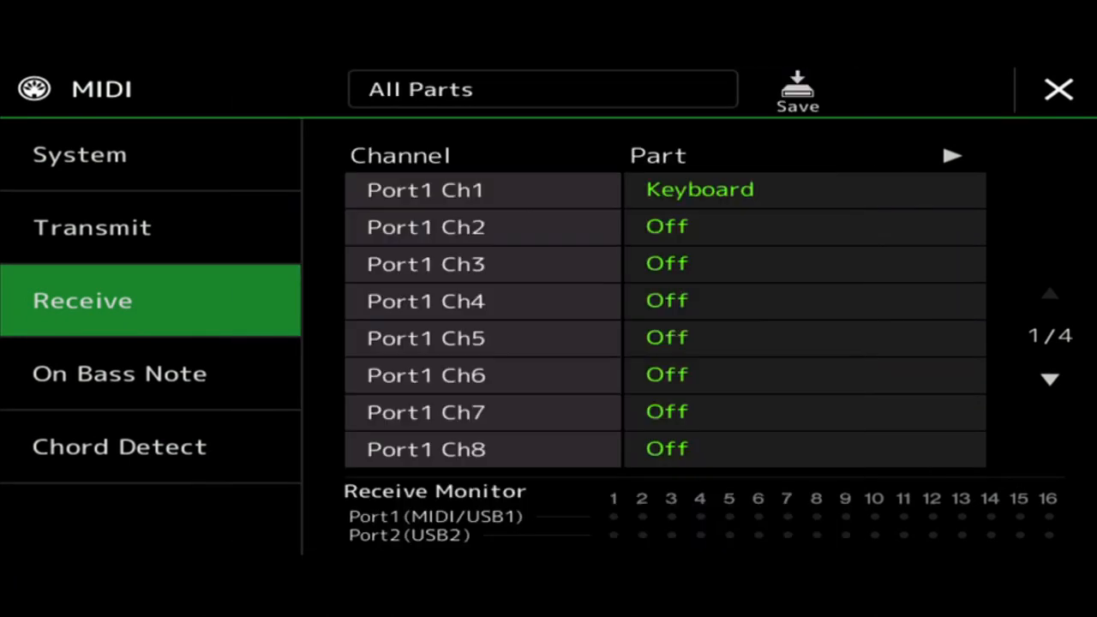
left_click(804, 227)
left_click(528, 163)
left_click(756, 499)
left_click(804, 338)
left_click(528, 163)
left_click(805, 450)
left_click(528, 163)
left_click(756, 499)
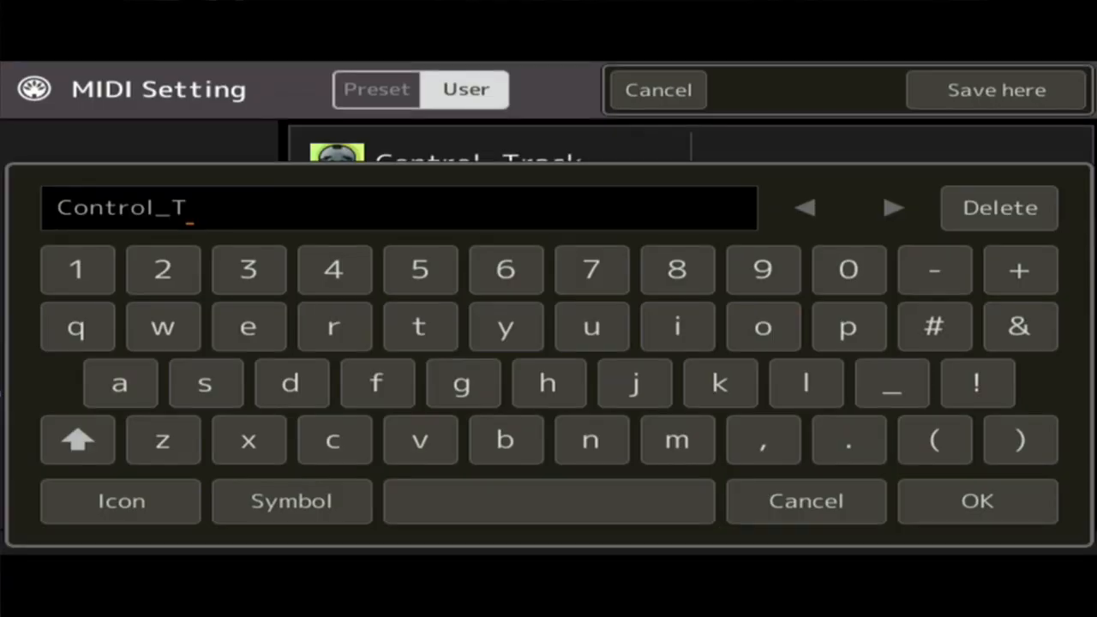
Save the MIDI settings in the User area as Control_Track, overwriting the existing file.
type("ra")
type("ck")
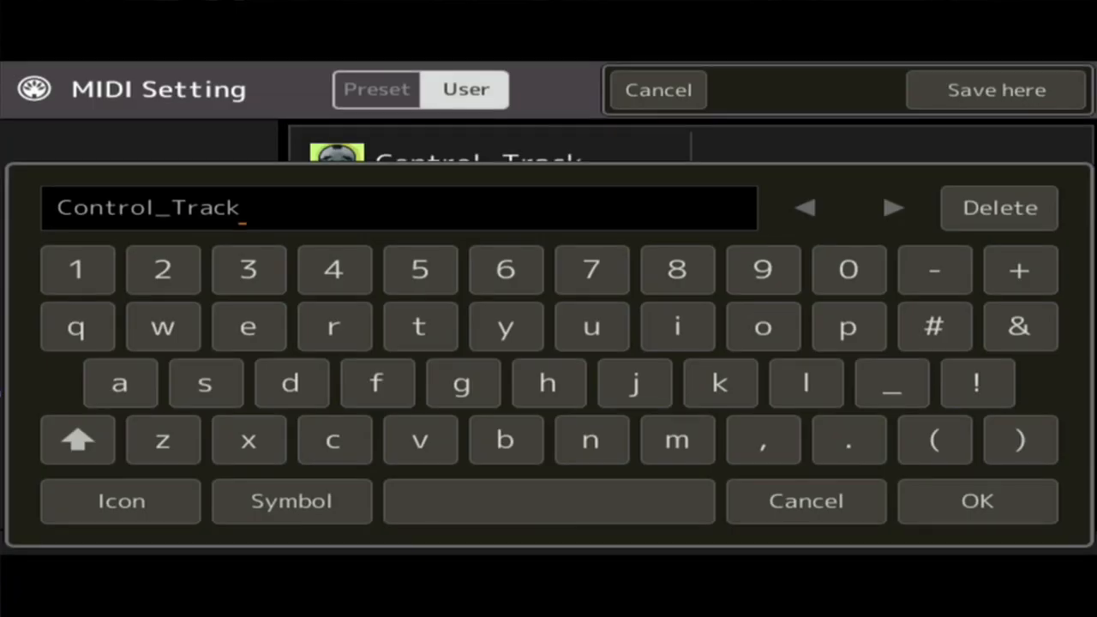
left_click(977, 501)
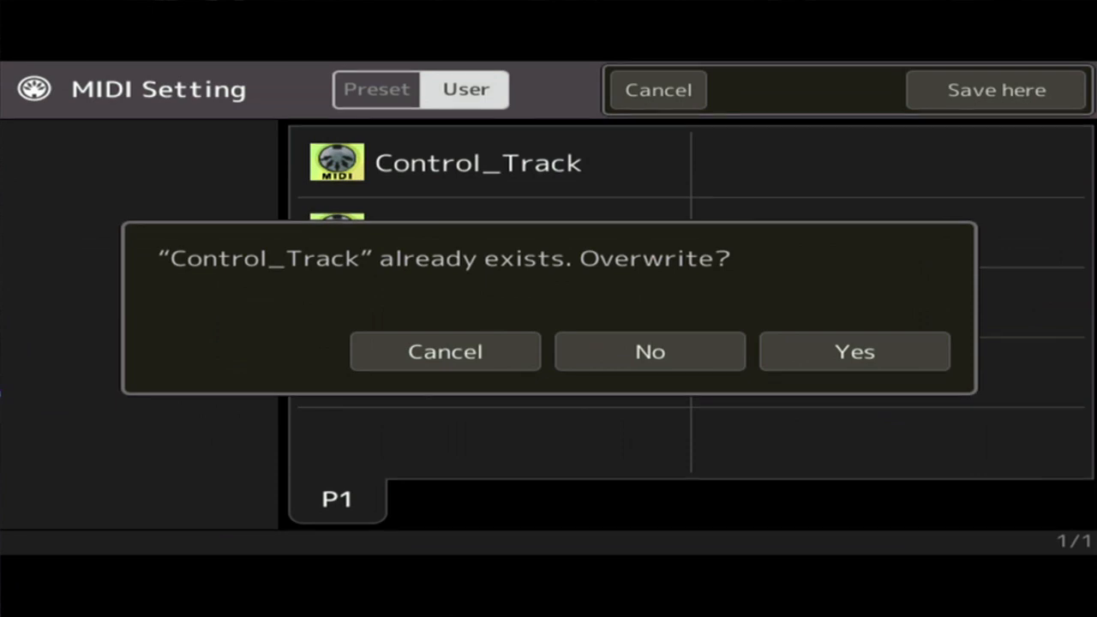
left_click(855, 351)
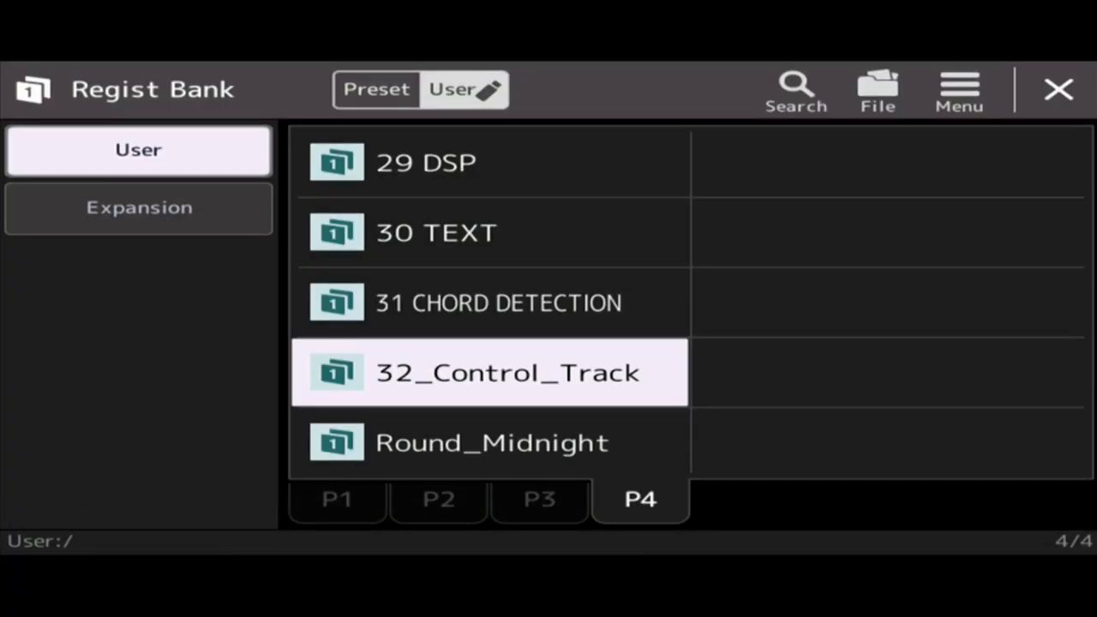
Load a different registration bank from the first page of the User banks.
key("Up")
key("Up")
key("Up")
left_click(337, 500)
left_click(490, 373)
left_click(489, 442)
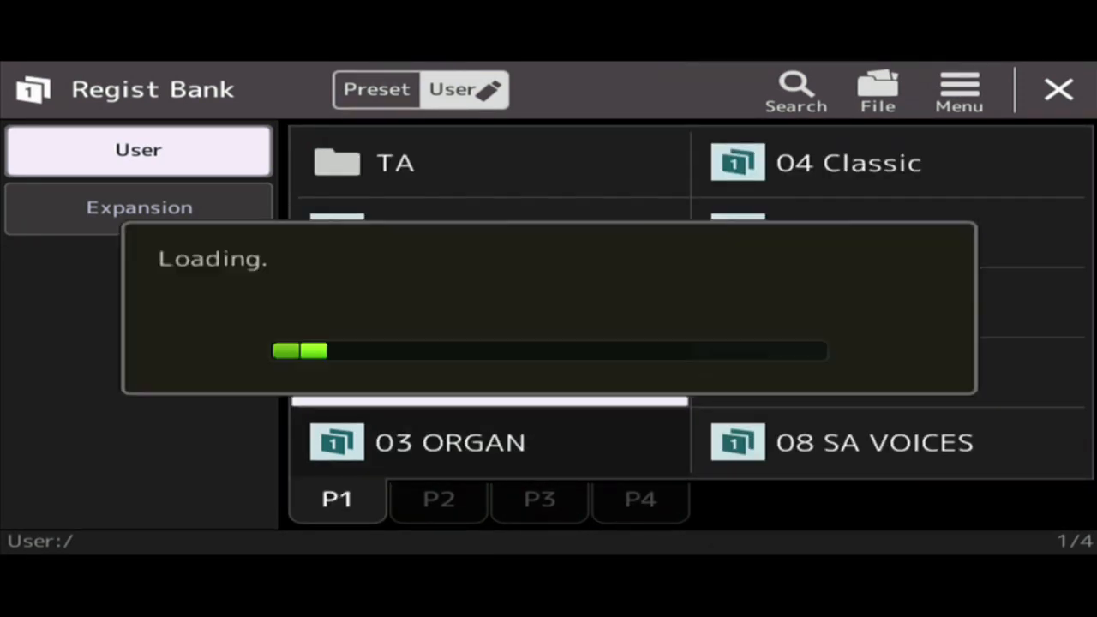
Load the 32_Control_Track registration bank from page P4 of the User banks.
left_click(439, 500)
left_click(540, 500)
left_click(641, 500)
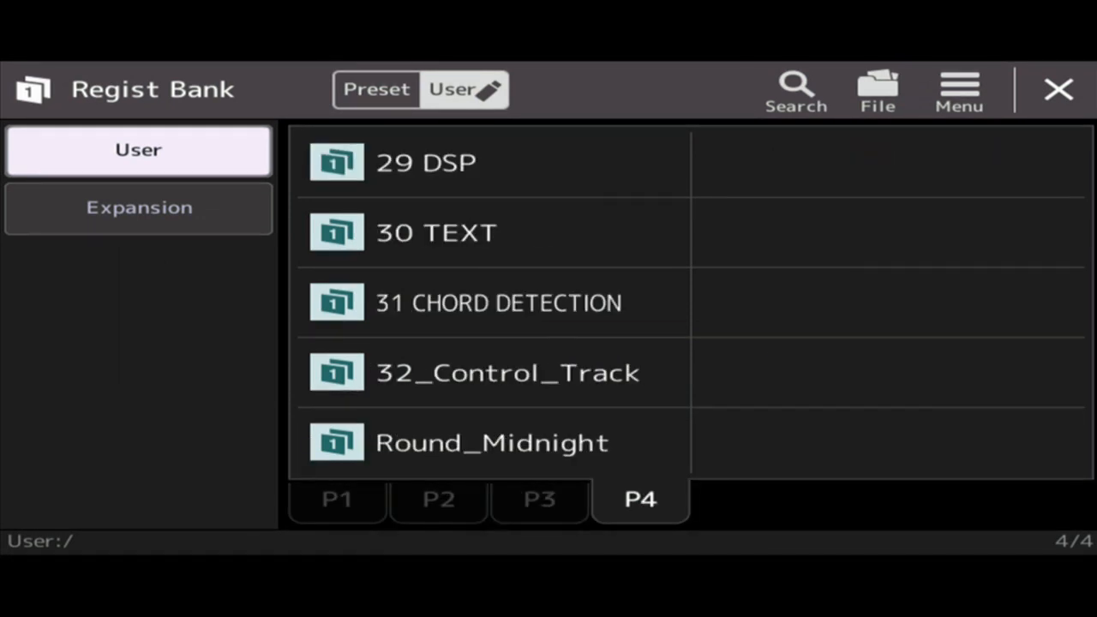
left_click(489, 373)
left_click(490, 443)
left_click(489, 373)
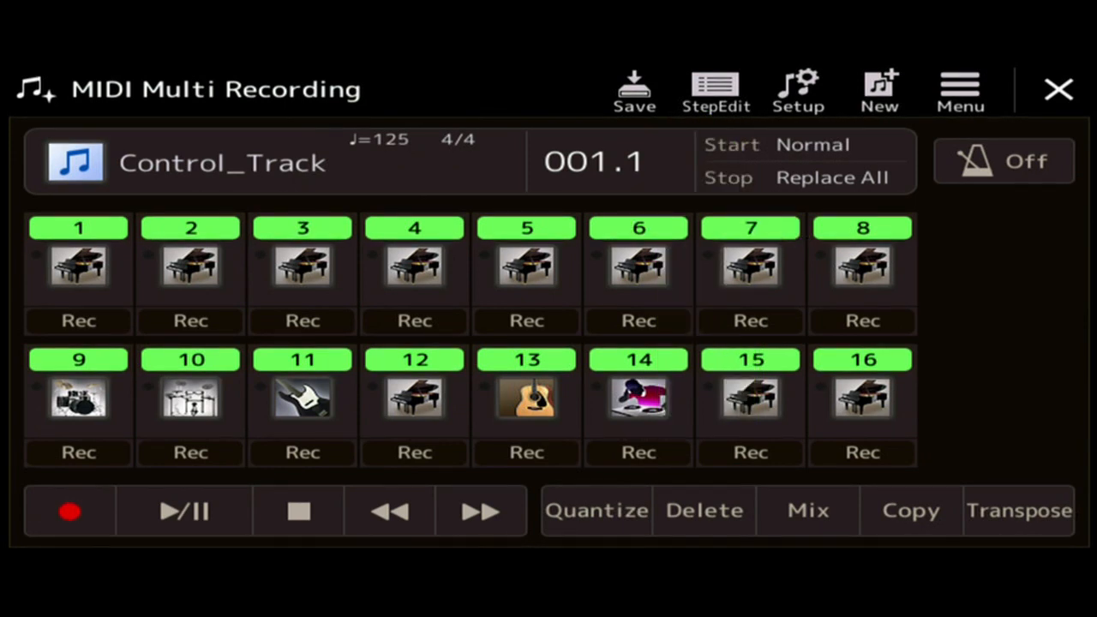
Open the Control_Track song in StepEdit and review the event types offered by the main Event Filter.
left_click(716, 90)
left_click(201, 517)
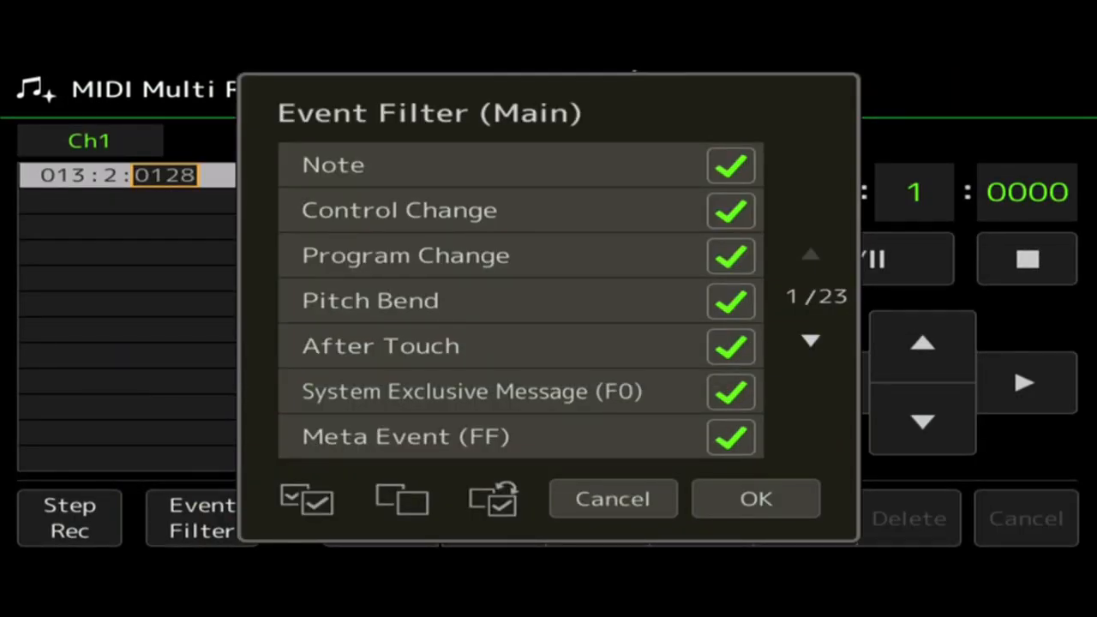
left_click(811, 340)
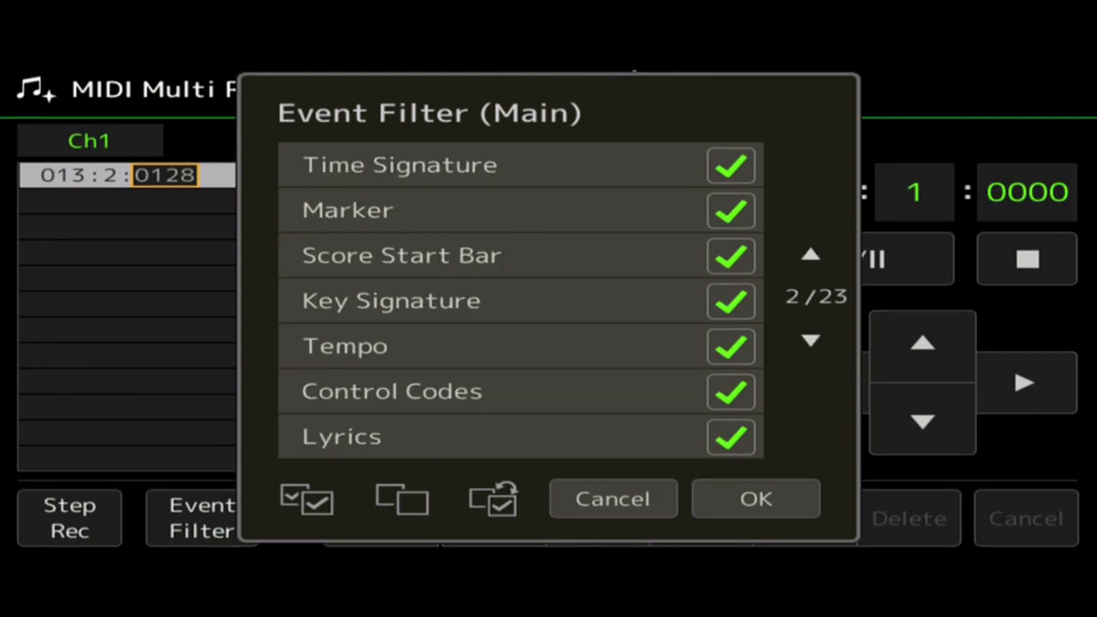
left_click(811, 340)
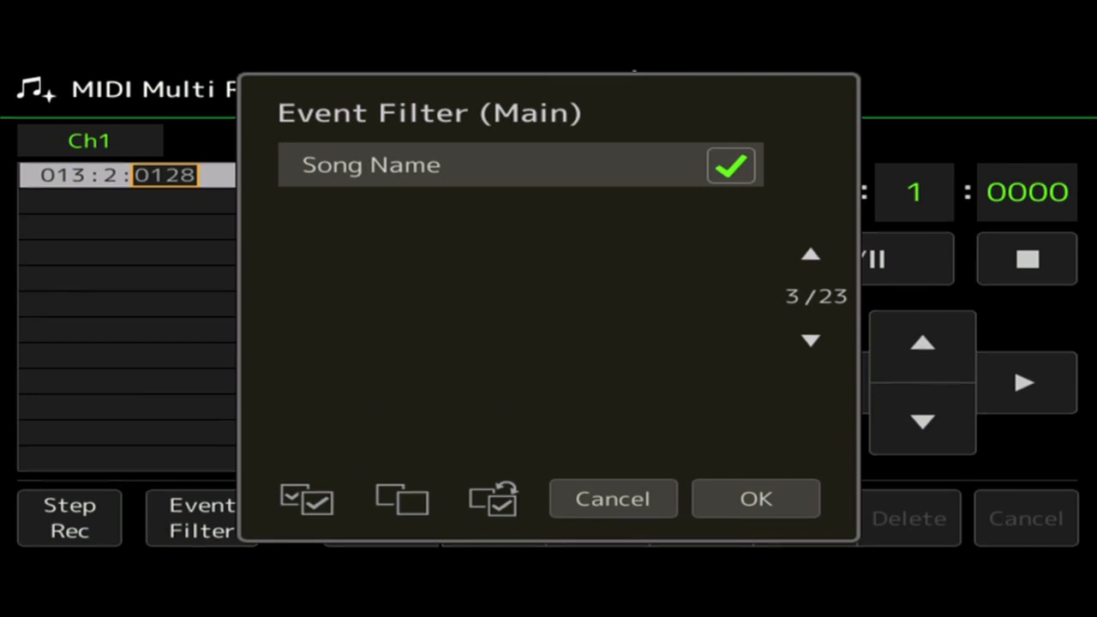
left_click(811, 255)
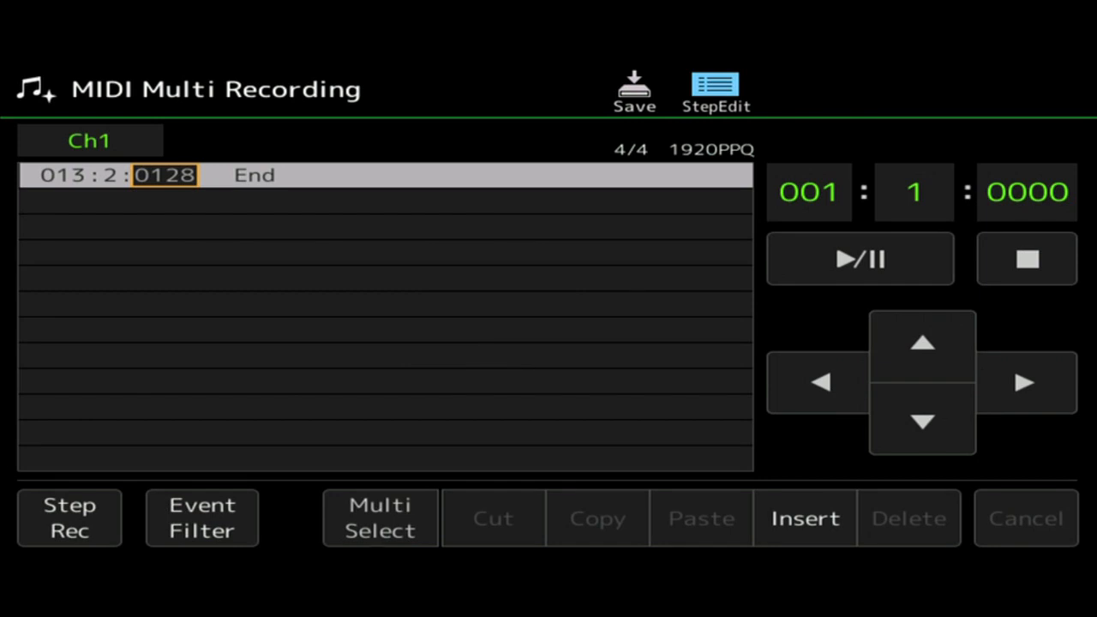
Change the StepEdit target channel from Ch1 to Ch9.
left_click(89, 141)
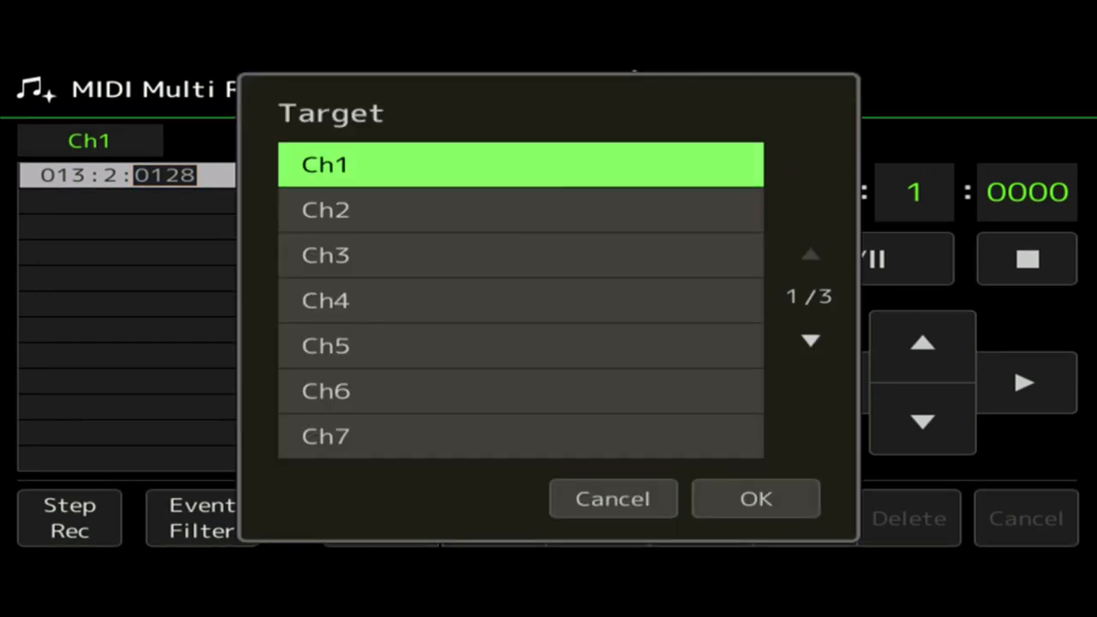
key("Down")
key("Down")
key("Down")
key("Down")
key("Down")
key("Down")
key("Down")
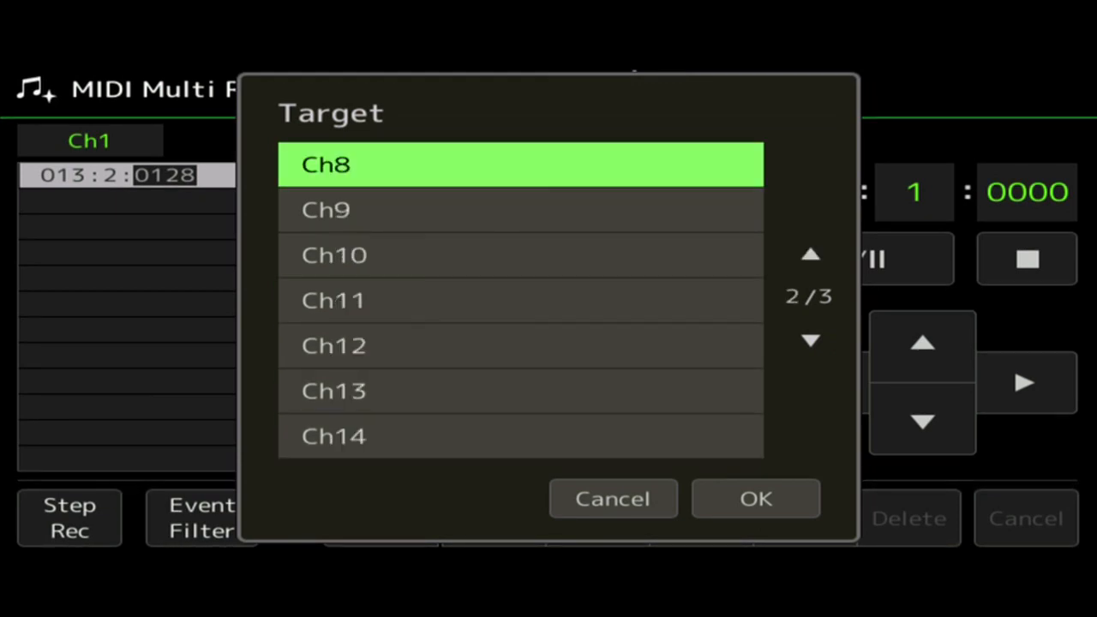
key("Down")
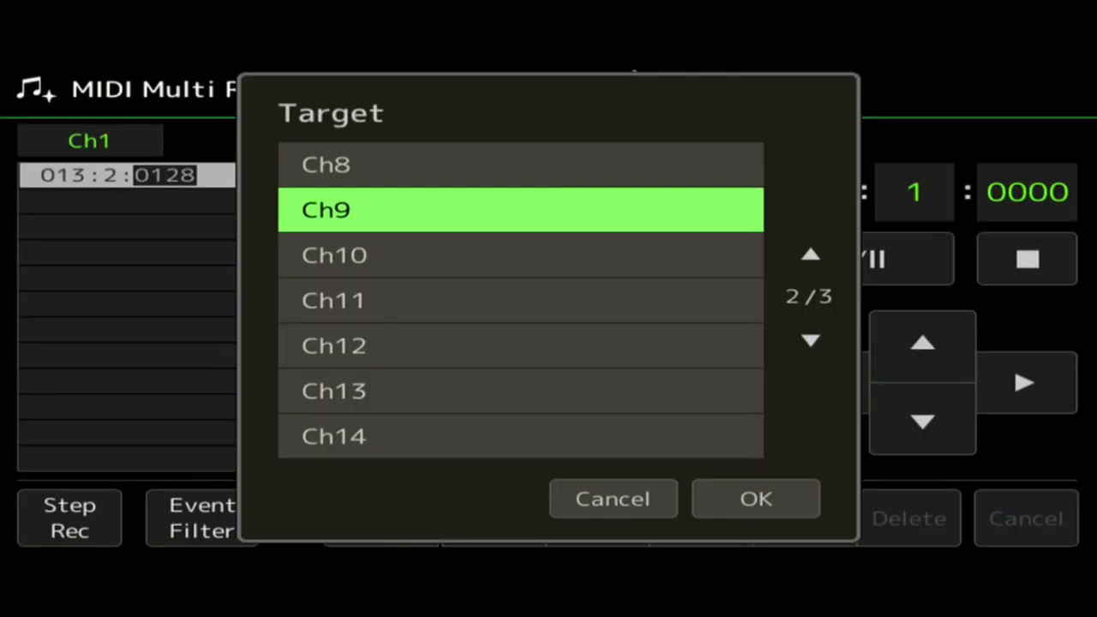
left_click(756, 499)
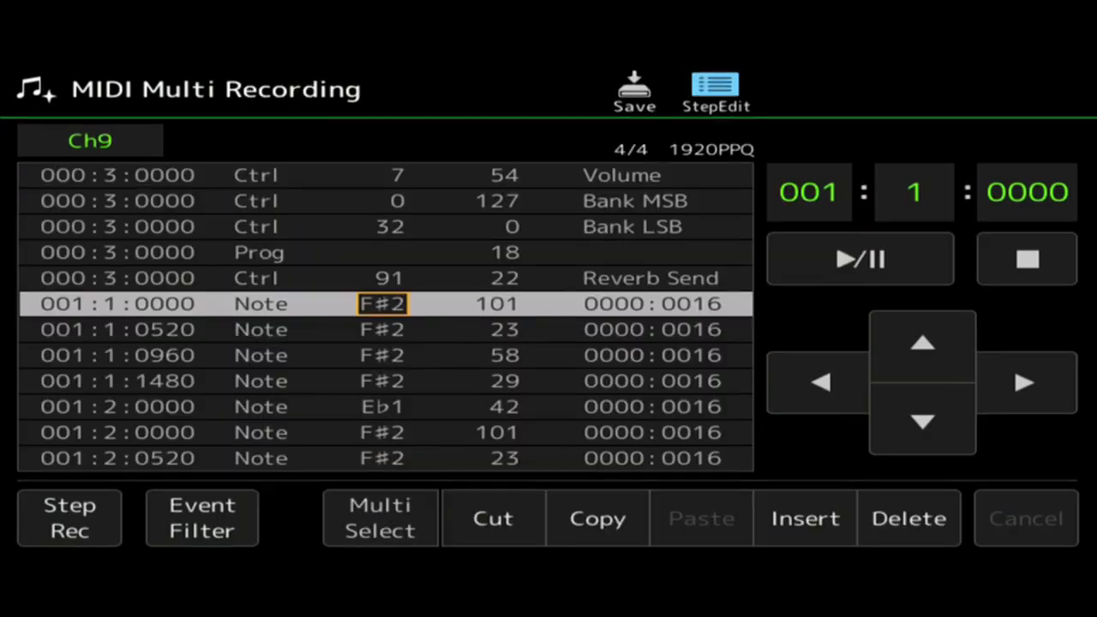
Copy the Bank MSB, Bank LSB and Prog events at 000:3:0000 from Ch9.
left_click(924, 342)
left_click(923, 343)
left_click(924, 342)
left_click(923, 342)
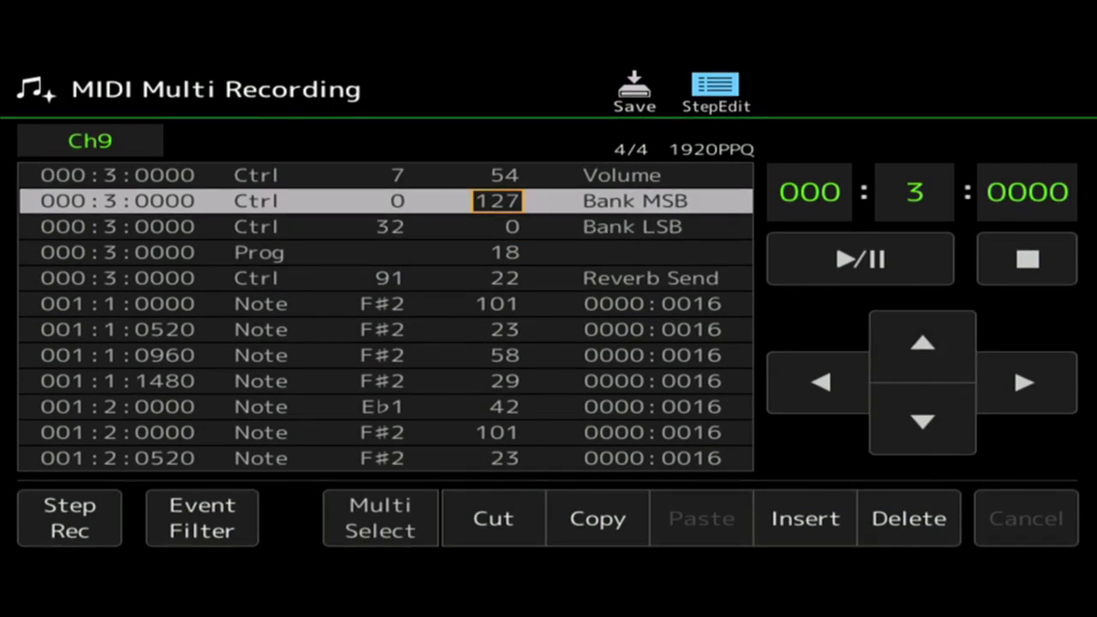
left_click(380, 519)
left_click(923, 421)
left_click(923, 421)
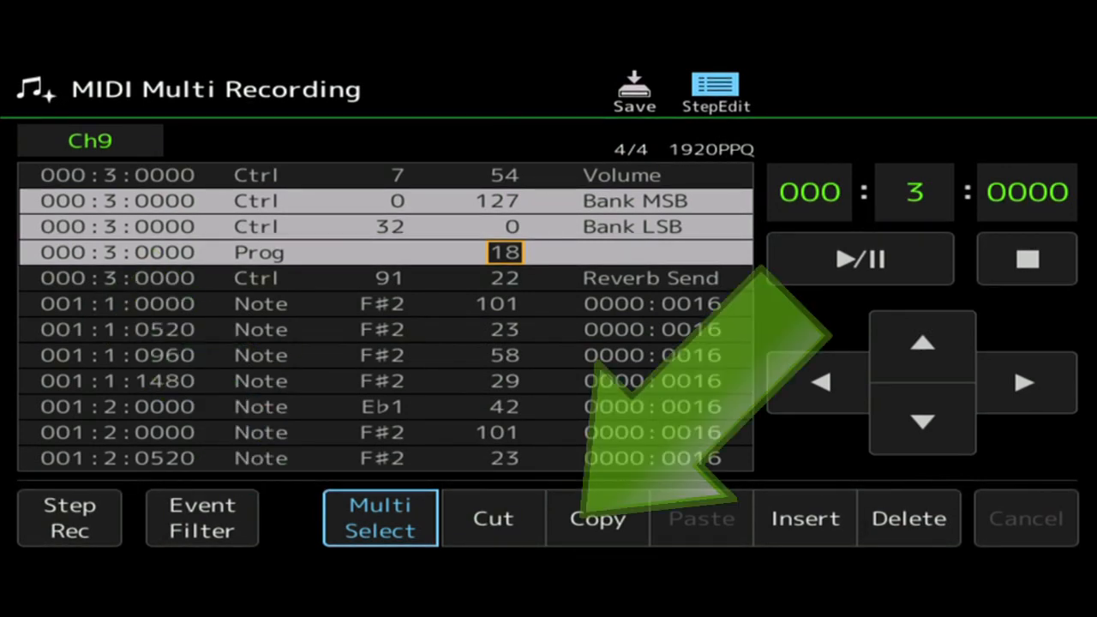
left_click(597, 518)
left_click(380, 519)
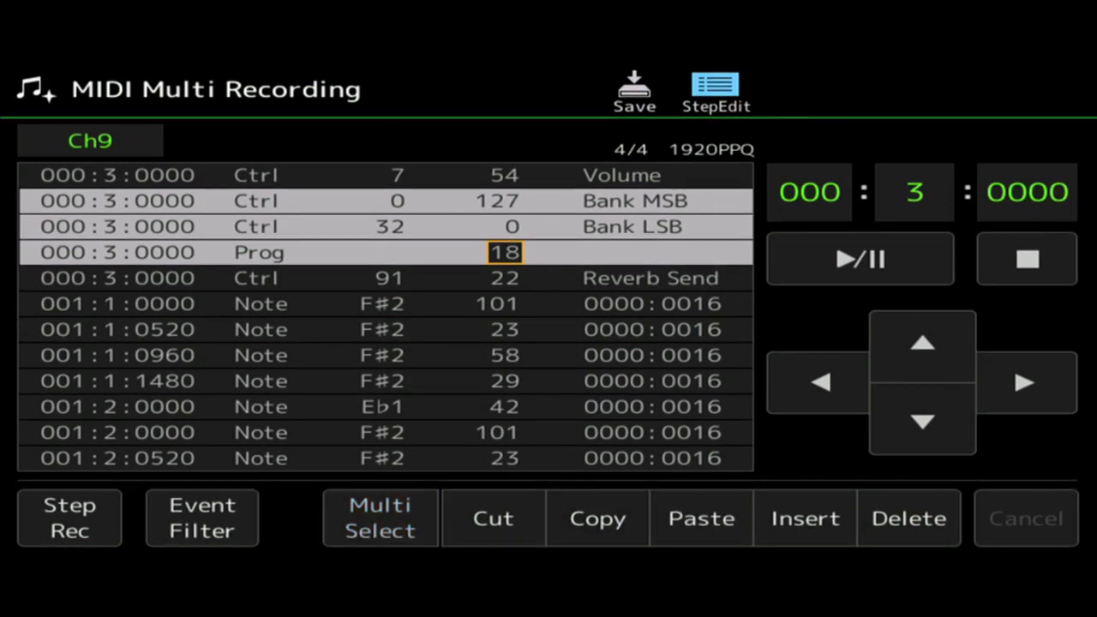
Switch the StepEdit target channel to Ch1 and paste the copied bank and program events there.
left_click(90, 140)
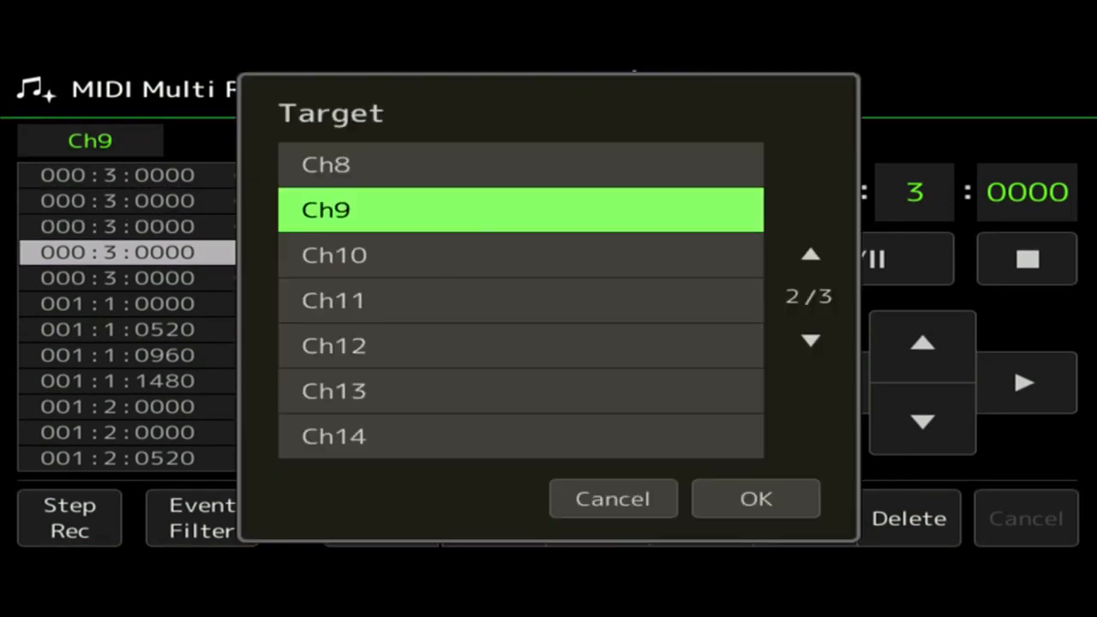
left_click(811, 255)
left_click(756, 499)
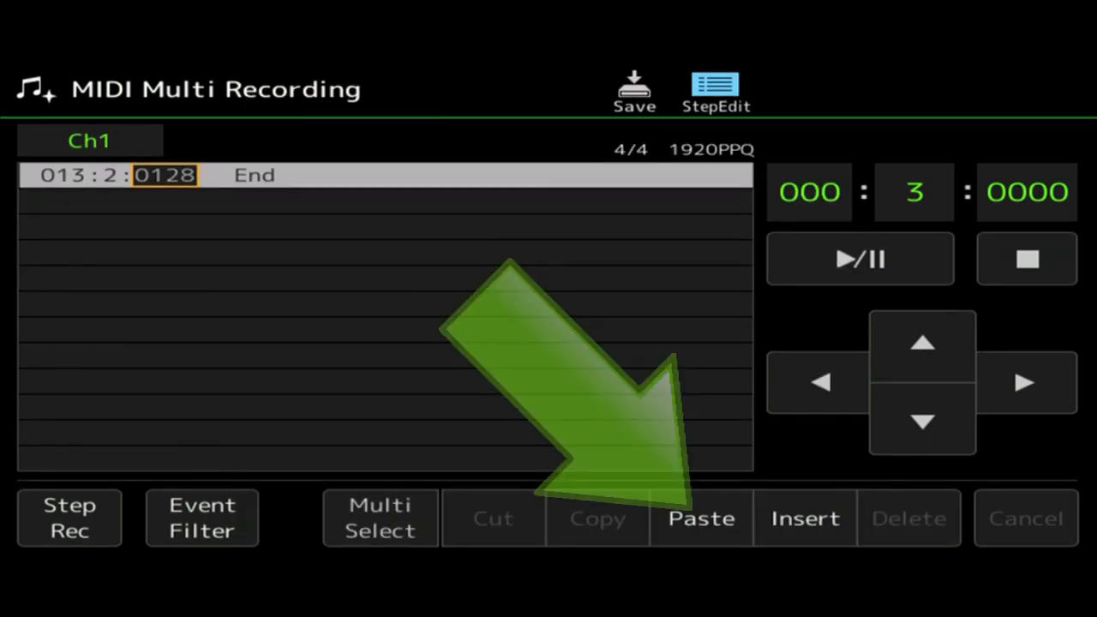
left_click(702, 518)
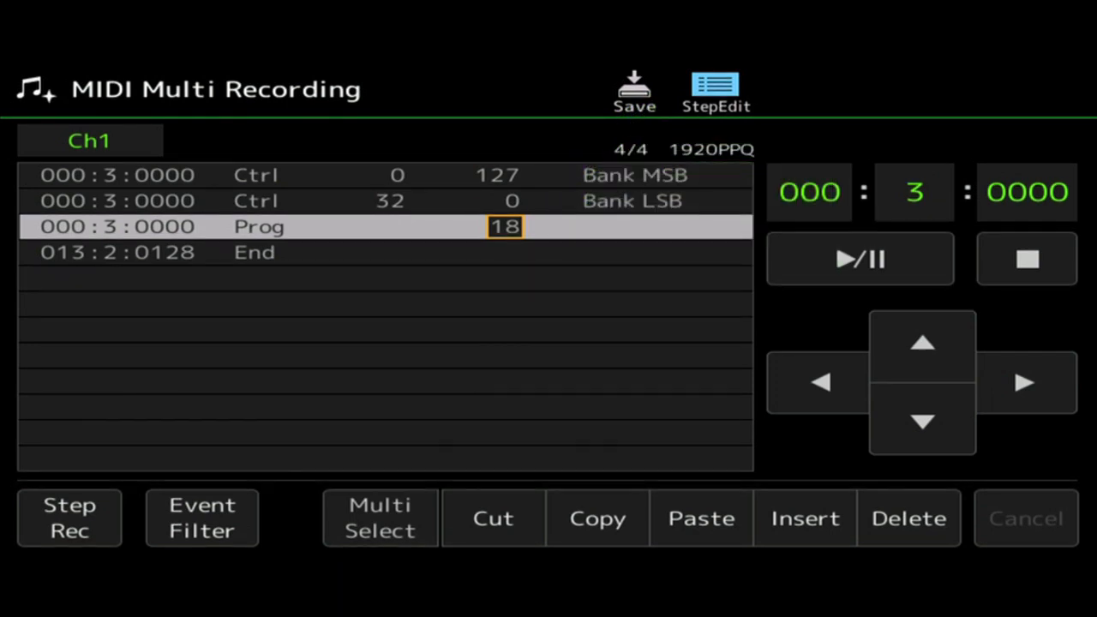
Set the value of the Bank MSB event on Ch1 to 0.
left_click(923, 345)
left_click(922, 344)
scroll(512, 175, "down", 10)
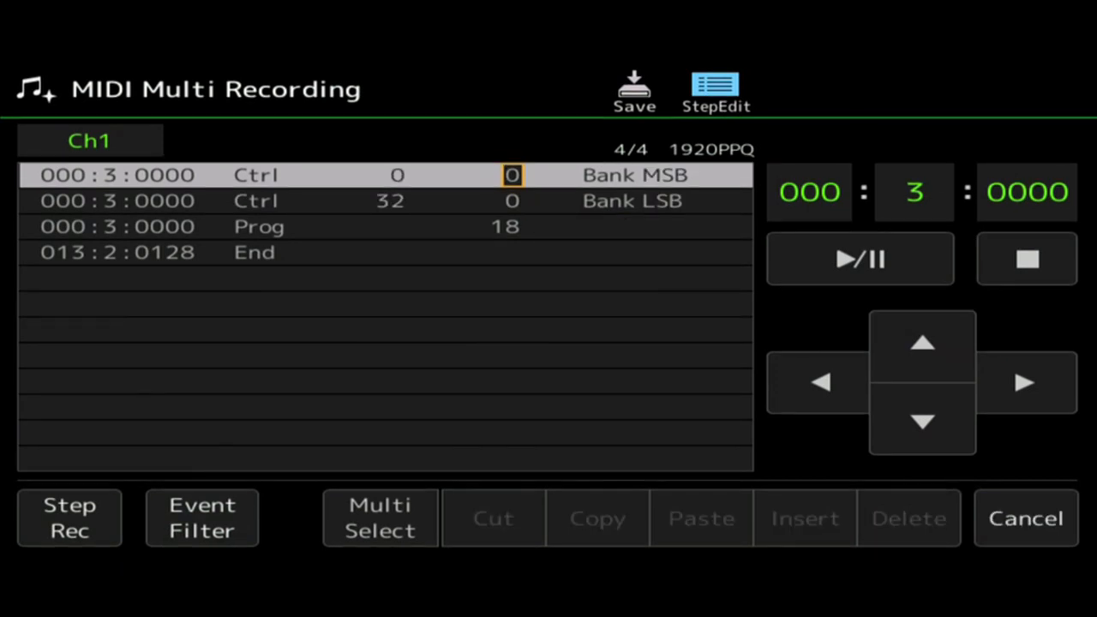
Set the Bank LSB event's value to 32 and the Prog event's number to 1 on Ch1.
left_click(922, 420)
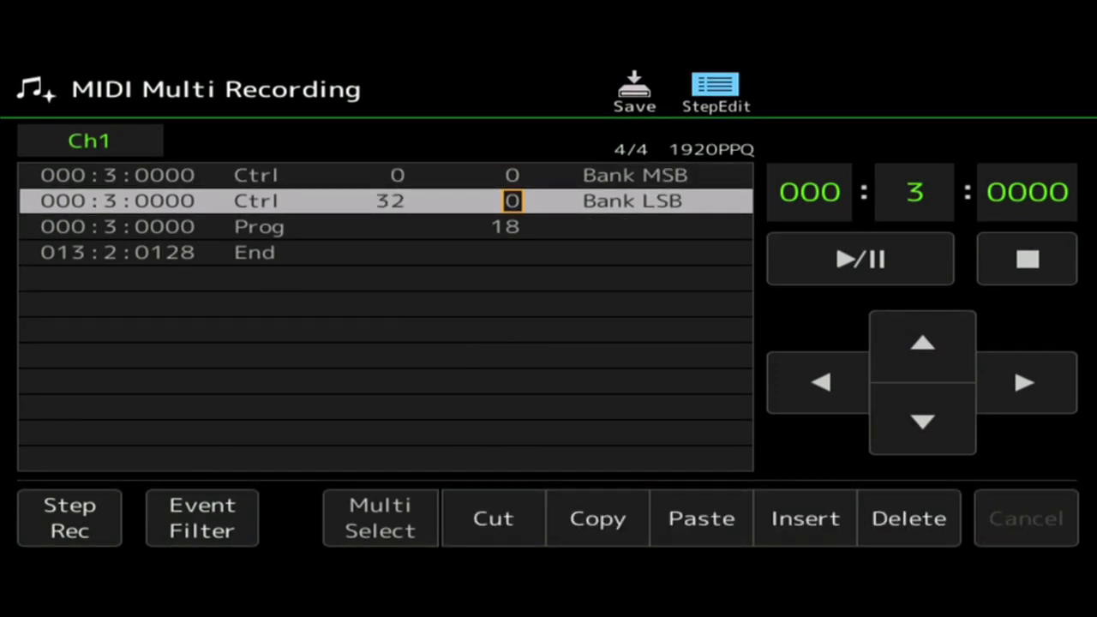
scroll(512, 201, "up", 6)
scroll(505, 200, "up", 20)
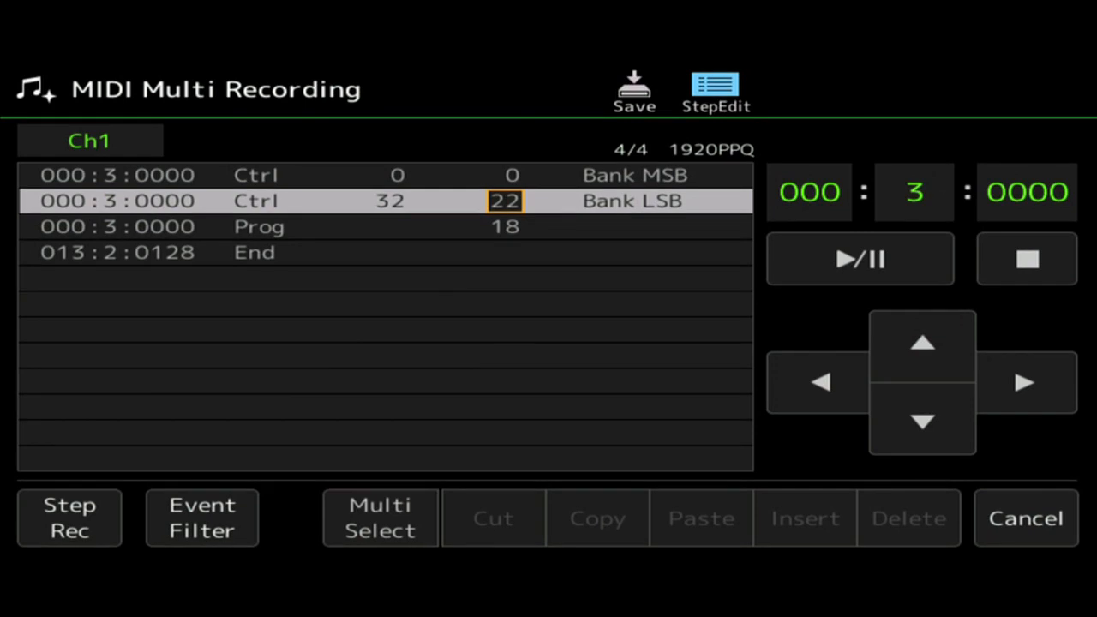
scroll(504, 200, "up", 3)
scroll(505, 201, "down", 15)
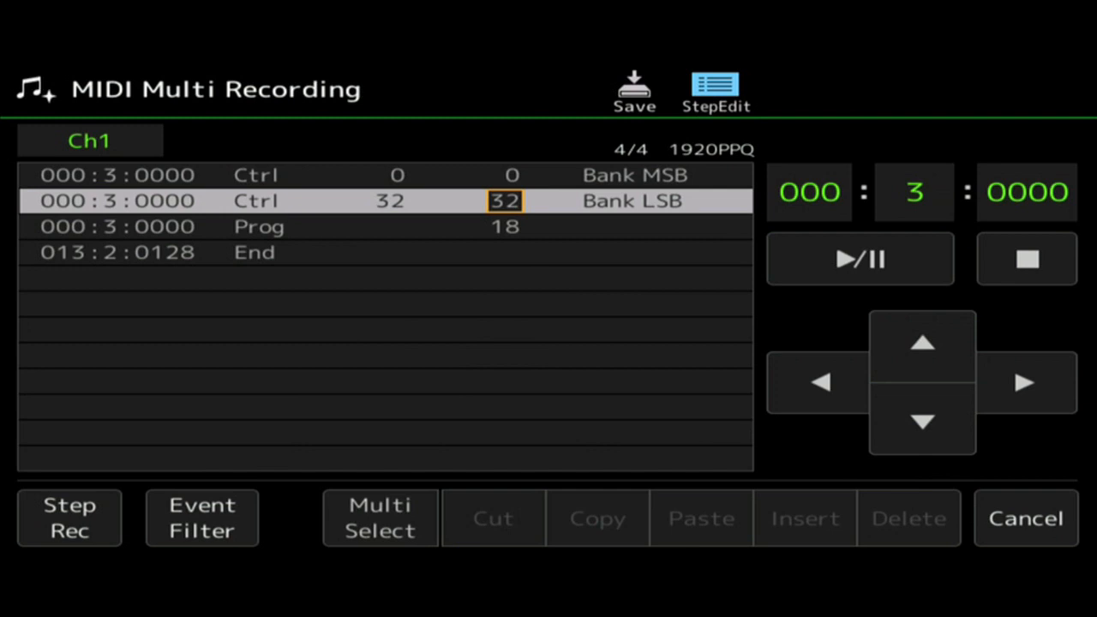
left_click(506, 227)
type("1")
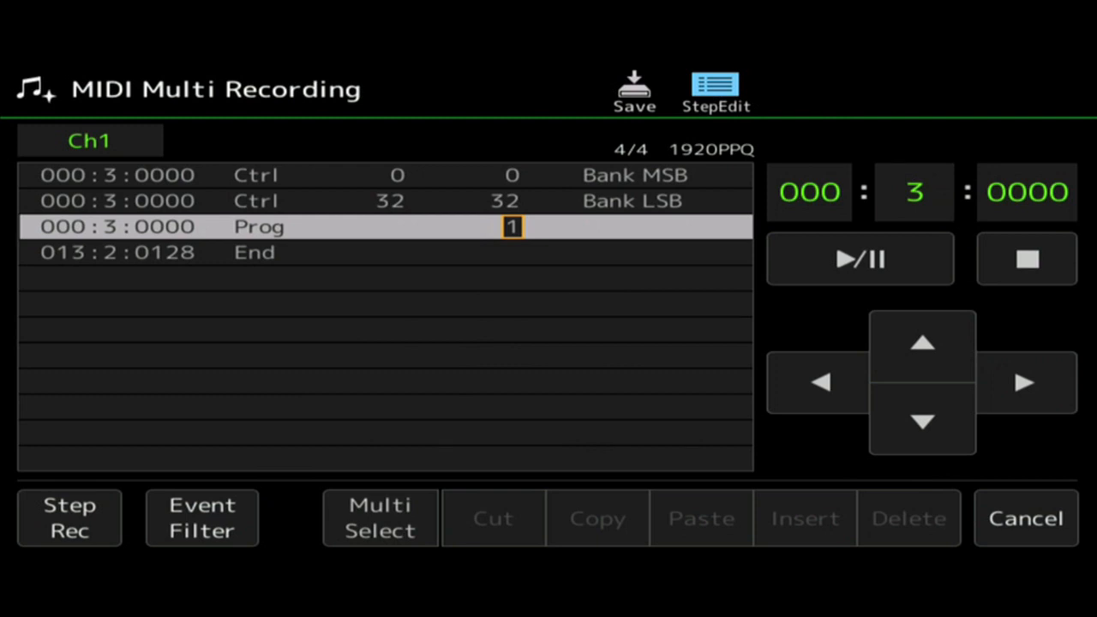
Move the Bank MSB event to position 001:1:0000.
left_click(259, 227)
left_click(165, 227)
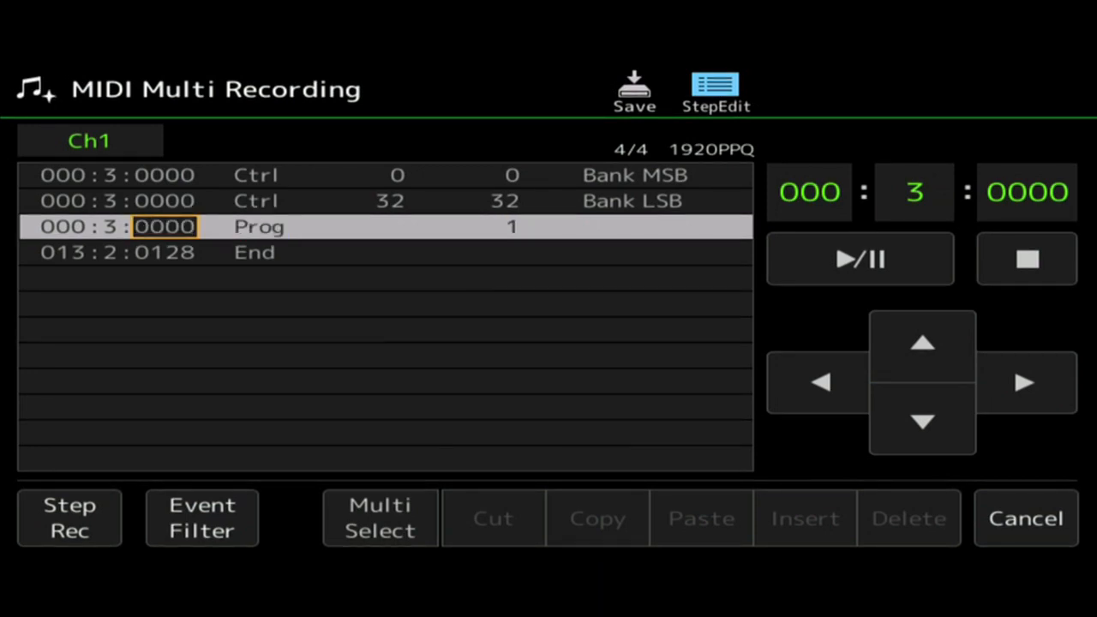
left_click(924, 345)
left_click(923, 344)
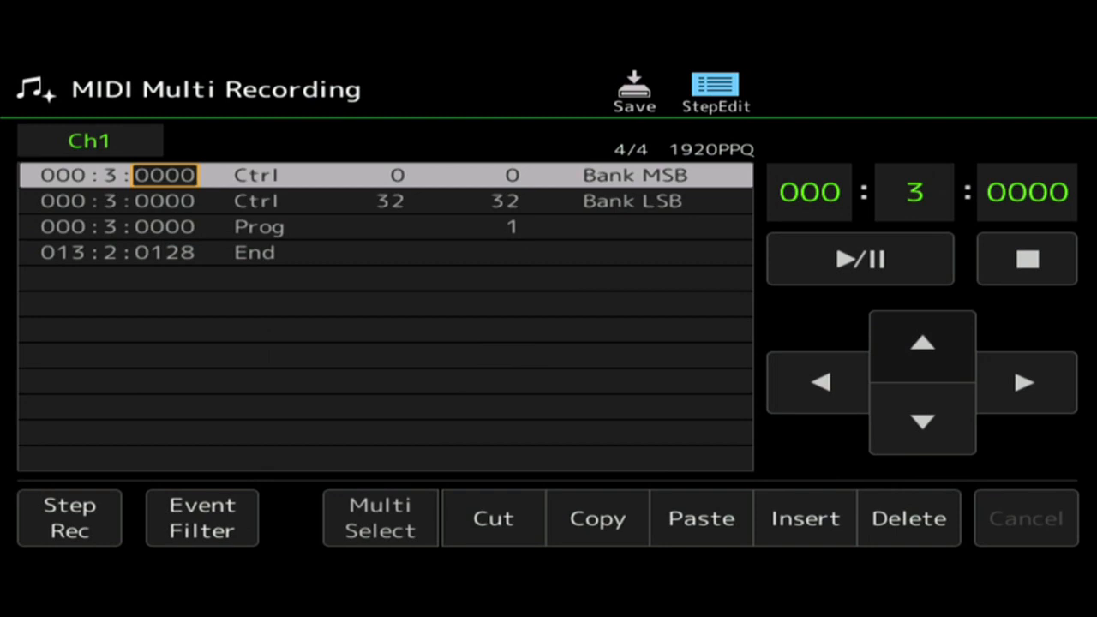
left_click(110, 175)
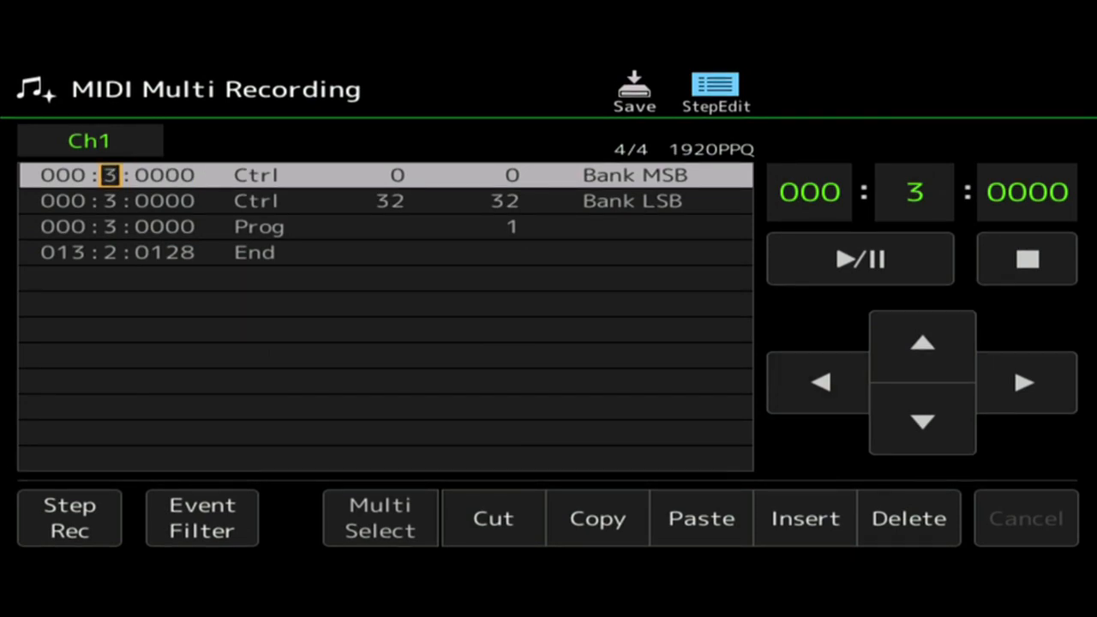
scroll(110, 175, "down", 2)
left_click(62, 175)
scroll(62, 175, "up", 1)
key("Return")
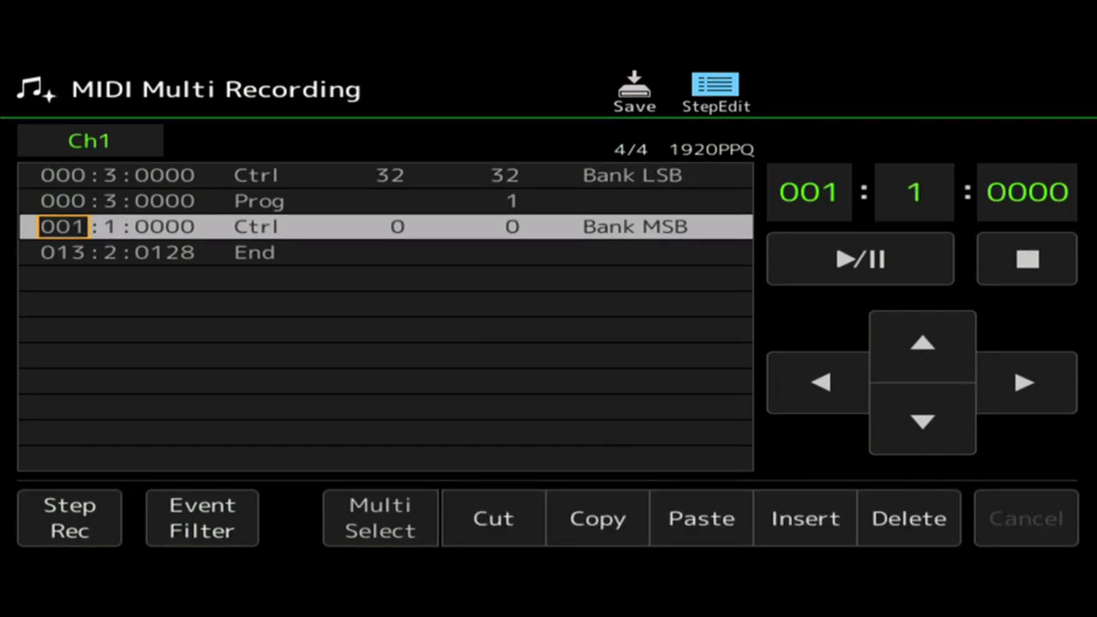
Move the Bank LSB event to position 001:1:0001 and the Prog event to 001:1:0002.
left_click(922, 343)
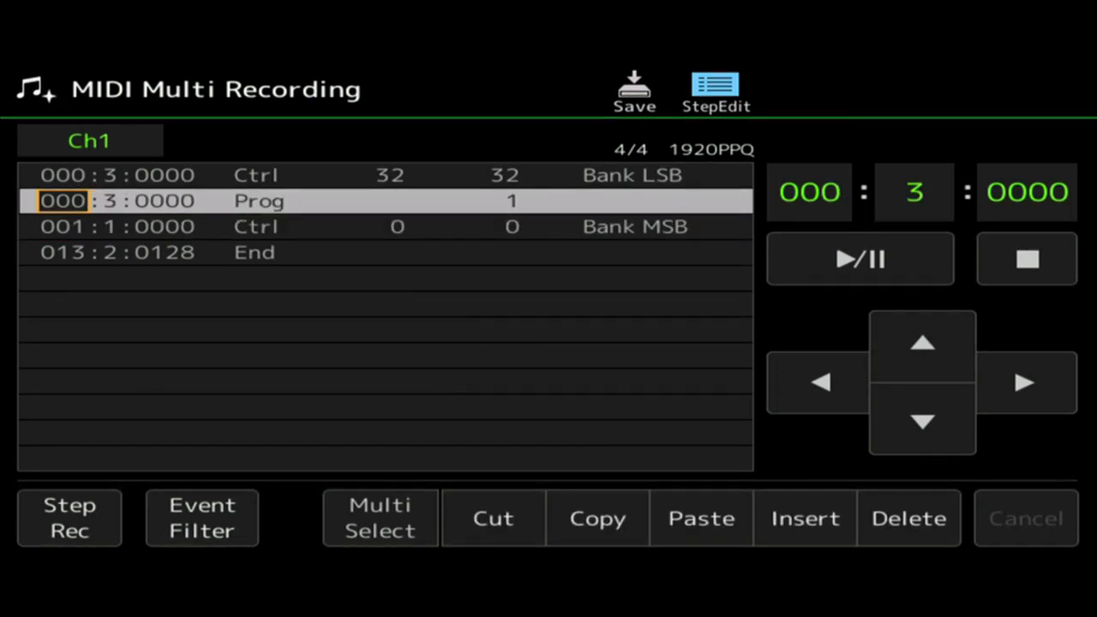
left_click(923, 342)
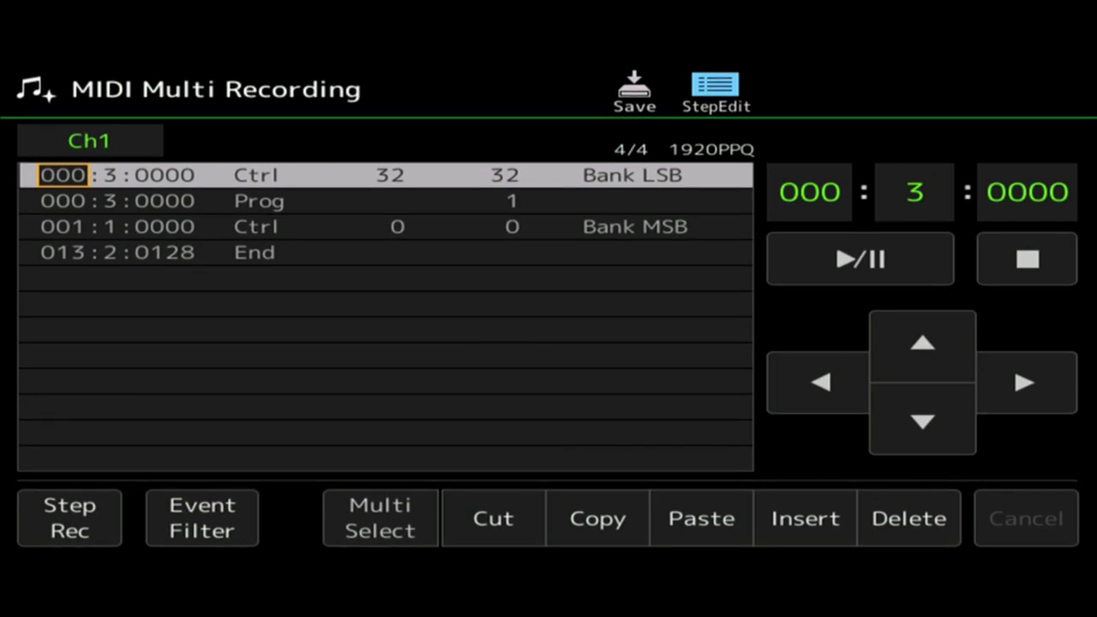
key("plus")
left_click(1024, 382)
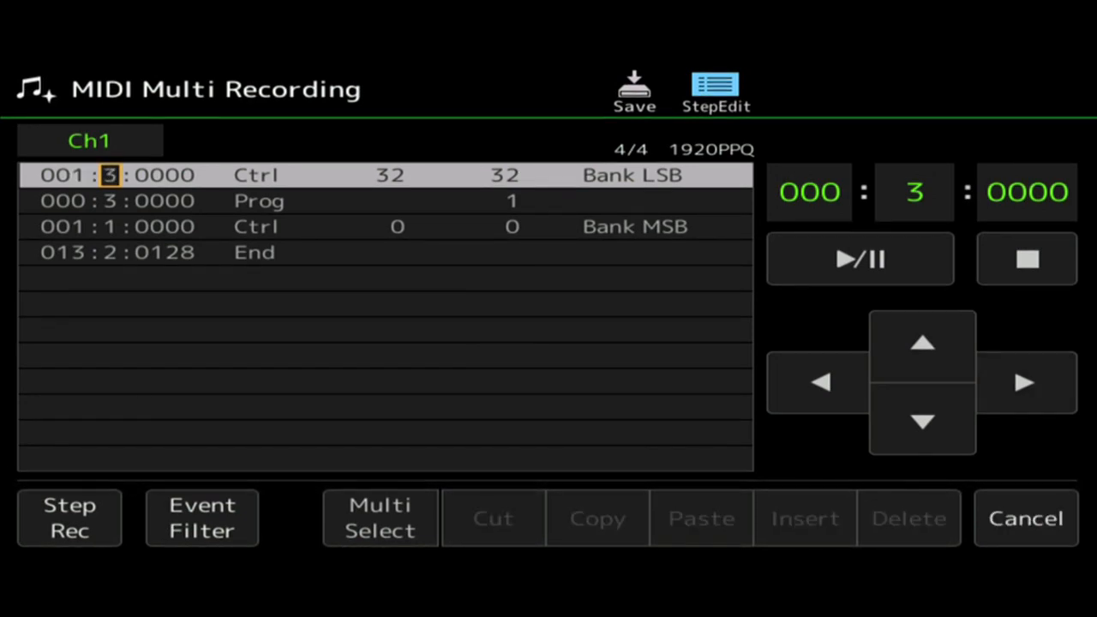
key("minus")
key("minus")
key("minus")
key("minus")
key("minus")
key("minus")
left_click(1025, 382)
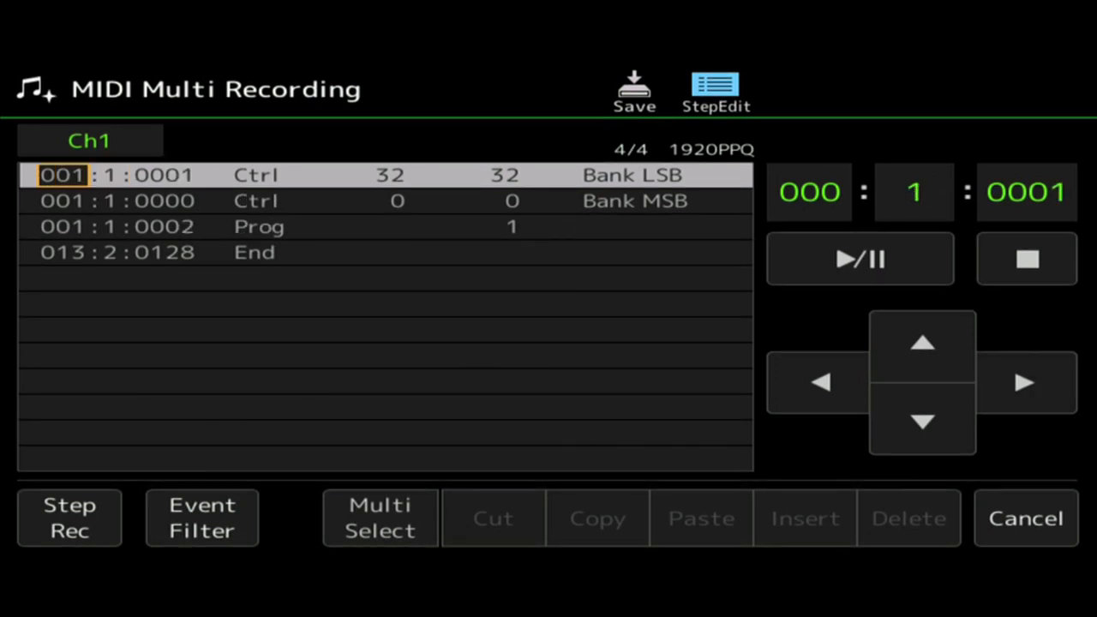
left_click(923, 422)
left_click(924, 343)
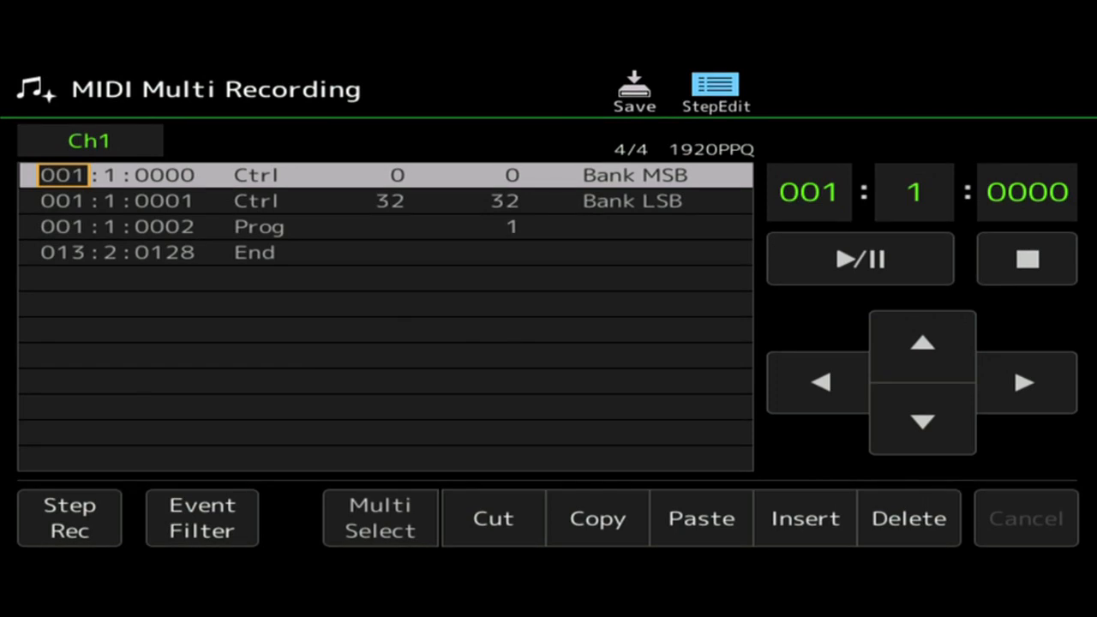
Step through the Ch1 event list to check the clock positions of the Bank MSB, Bank LSB and Prog events.
left_click(1025, 382)
left_click(1025, 382)
left_click(1025, 382)
left_click(820, 382)
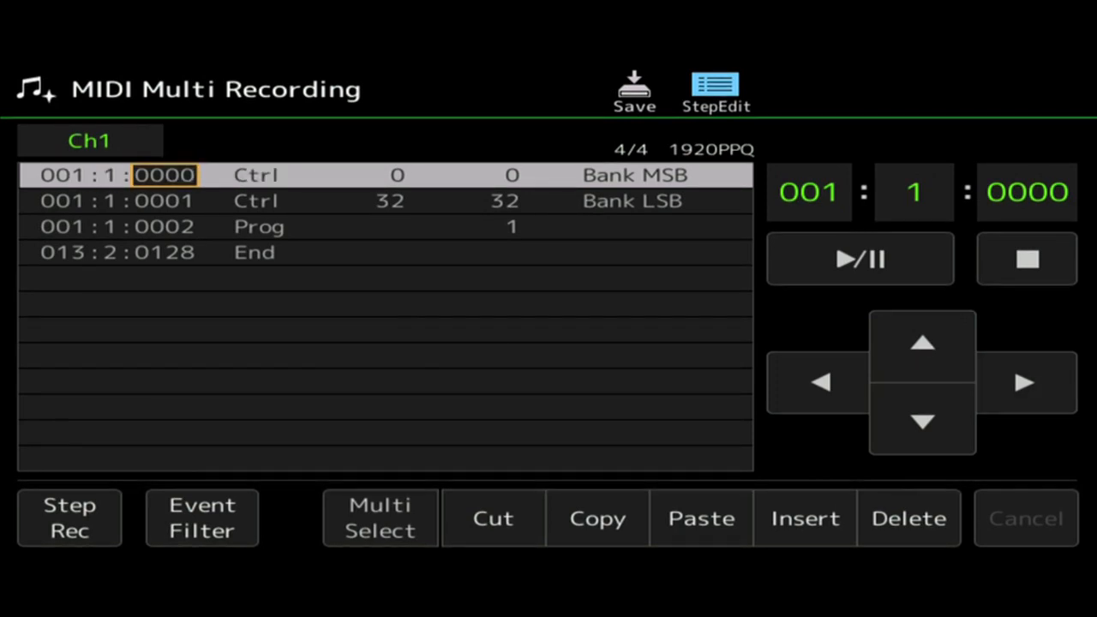
left_click(923, 420)
left_click(923, 420)
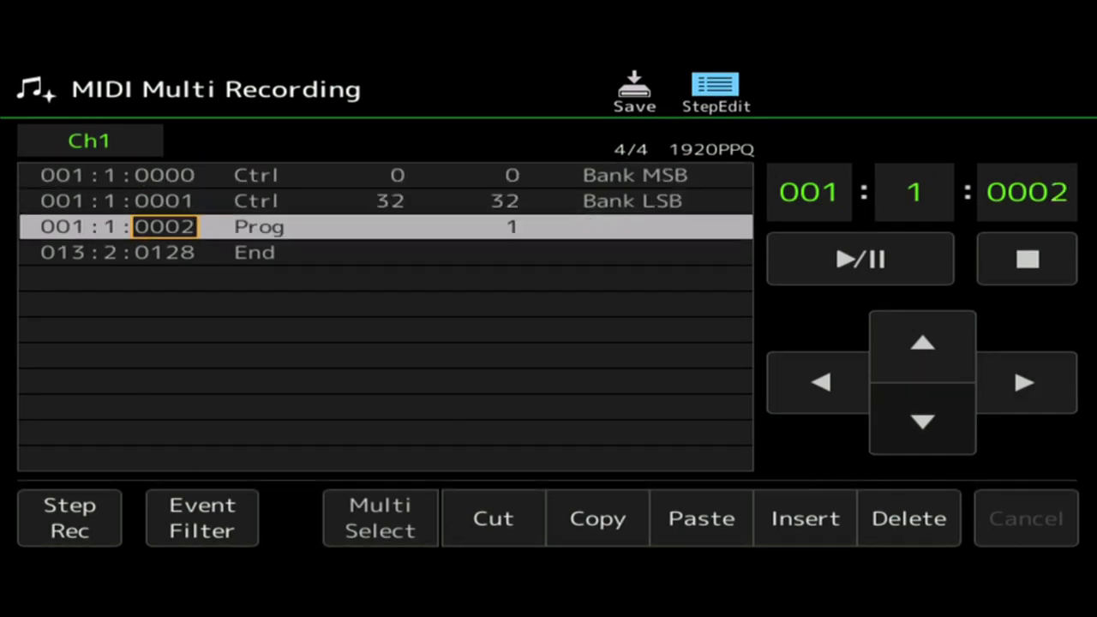
left_click(923, 343)
left_click(924, 343)
left_click(924, 421)
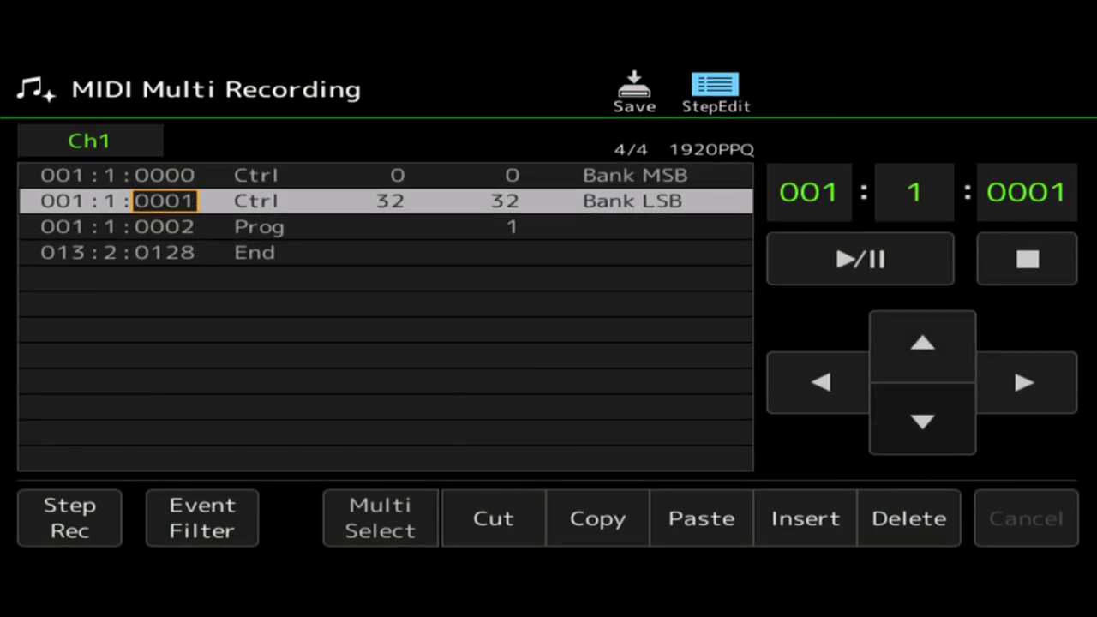
left_click(923, 421)
left_click(923, 343)
left_click(923, 343)
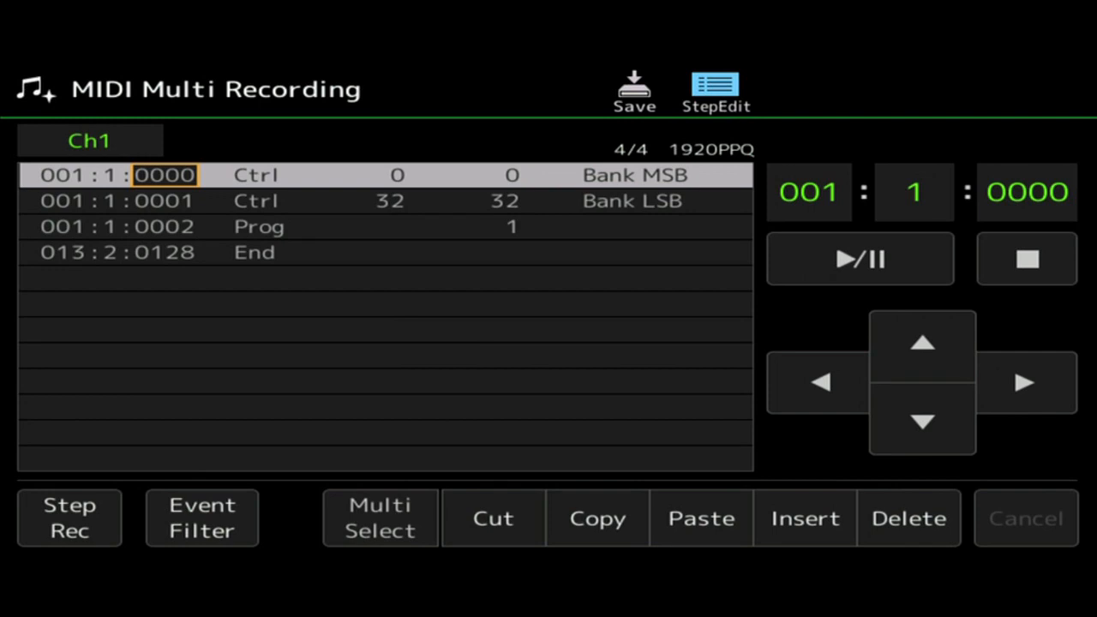
left_click(923, 421)
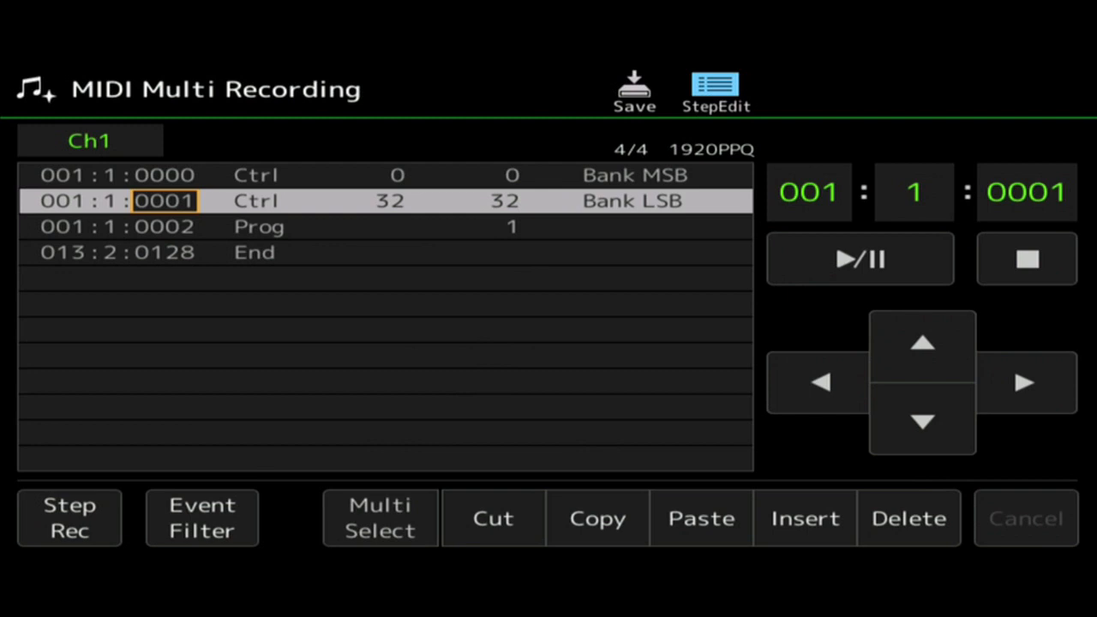
Duplicate the Prog event at 001:1:0002 by copying and pasting it.
left_click(165, 227)
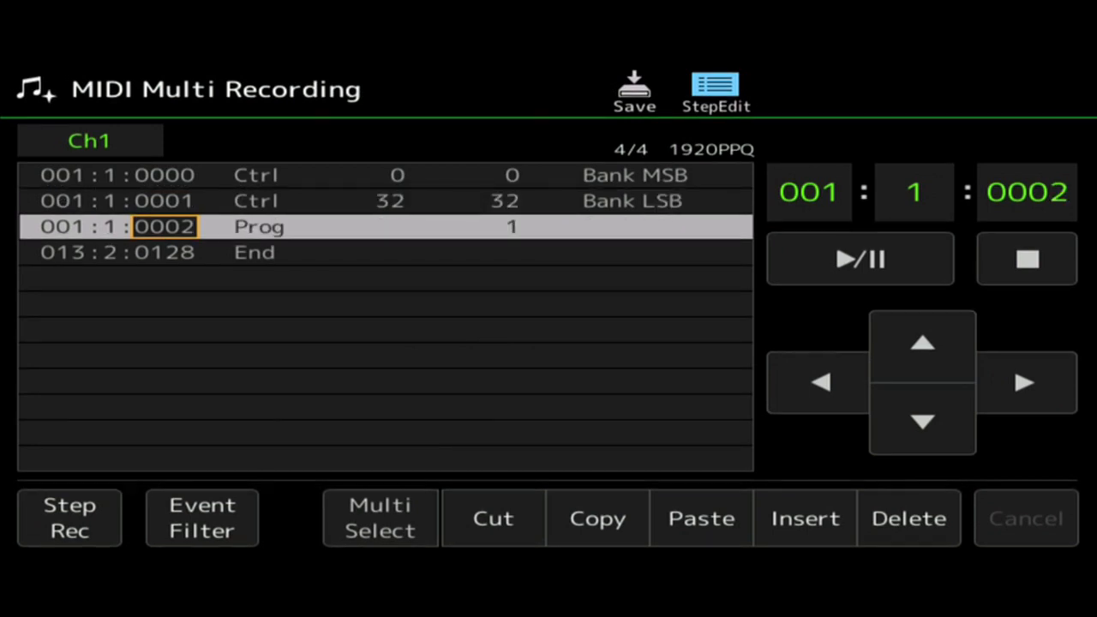
left_click(598, 518)
left_click(702, 518)
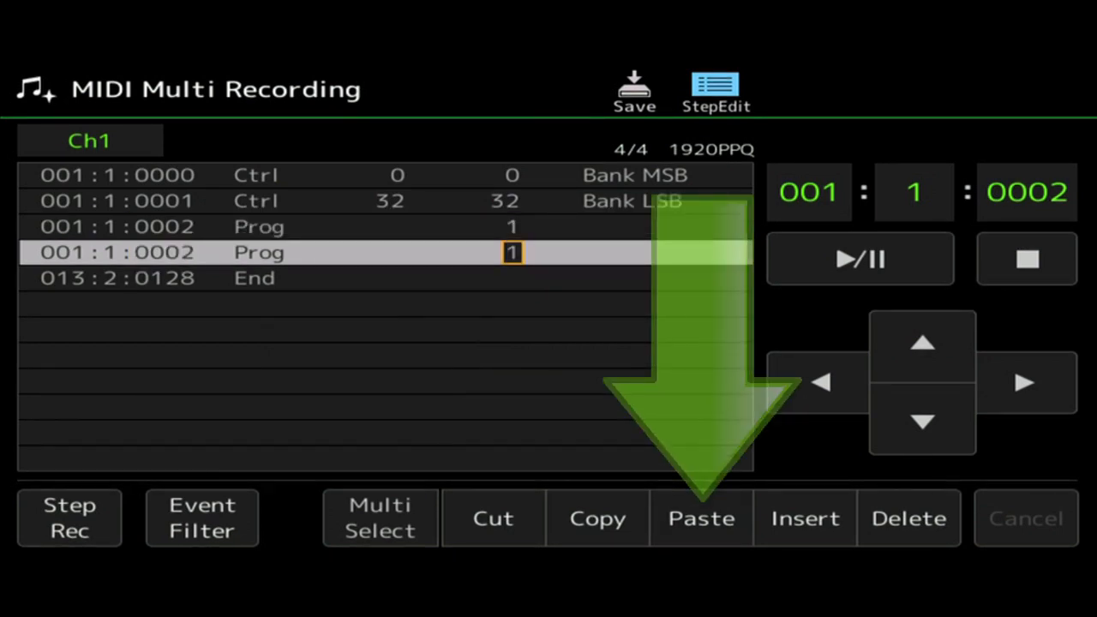
Move the duplicated Prog event to position 002:1:0000 and set its program number to 2.
left_click(821, 383)
left_click(821, 382)
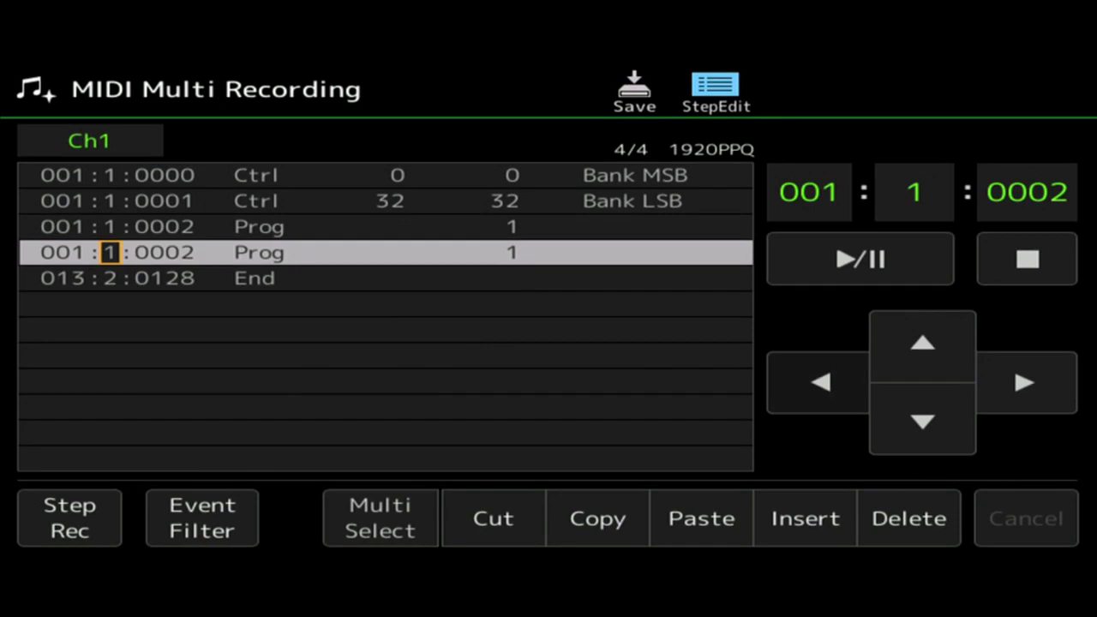
left_click(821, 382)
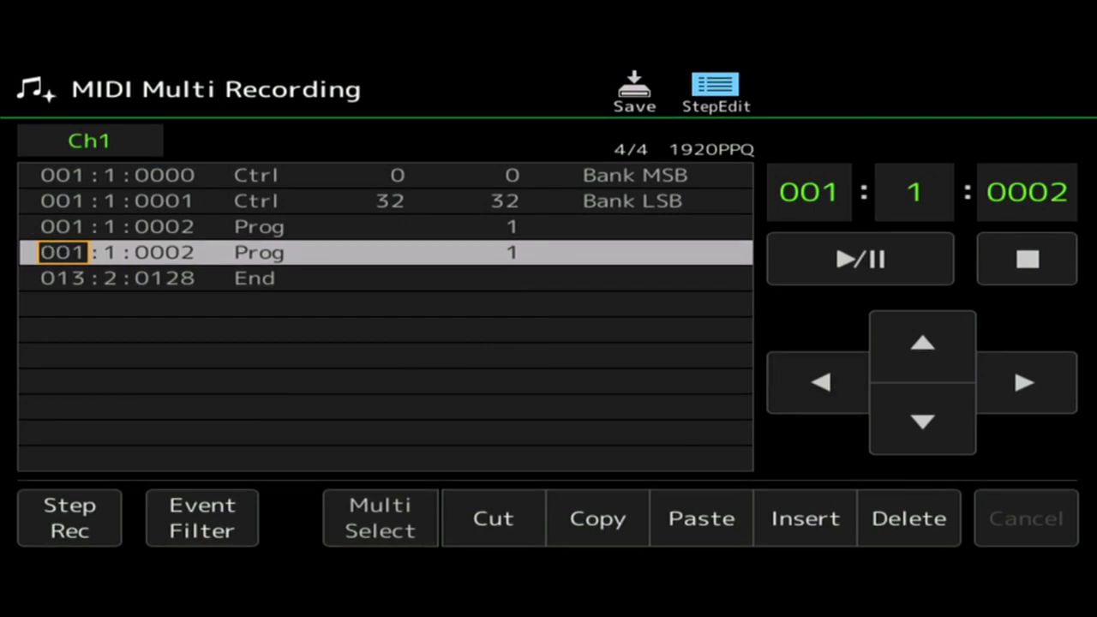
scroll(64, 252, "up", 1)
left_click(1024, 382)
left_click(1024, 383)
scroll(164, 252, "down", 2)
left_click(1024, 382)
left_click(1024, 383)
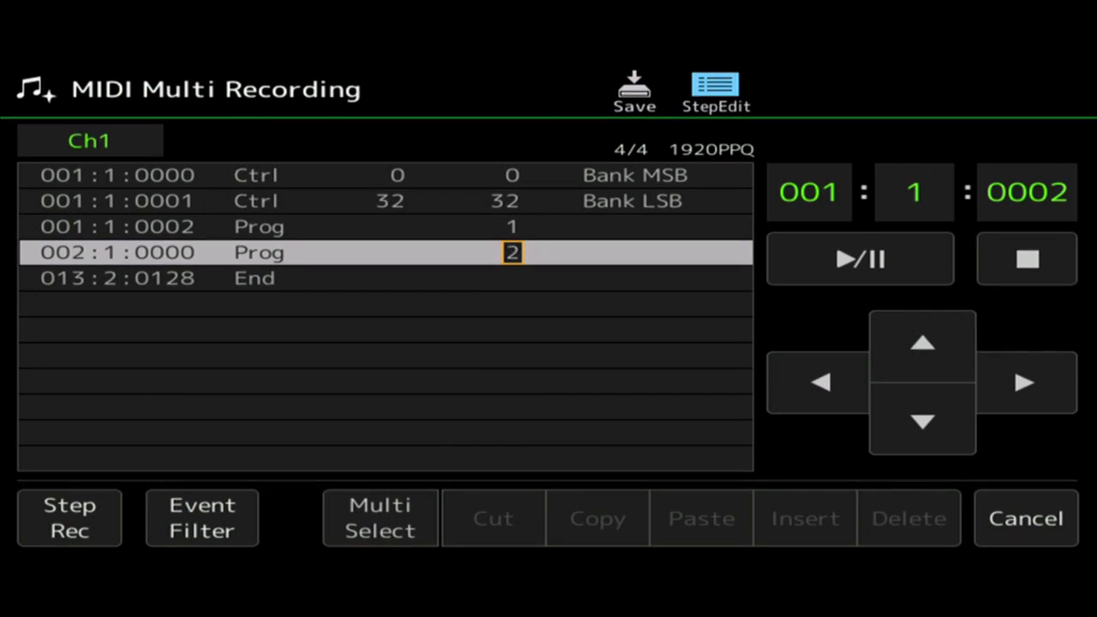
left_click(821, 383)
left_click(821, 383)
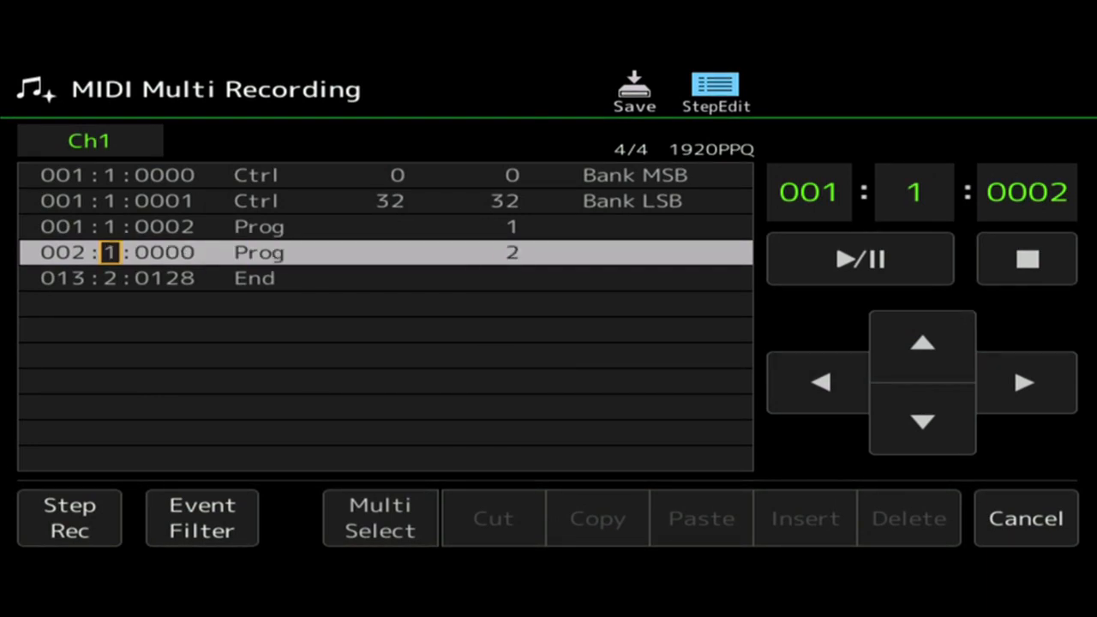
left_click(922, 343)
left_click(923, 422)
Add a Prog event with program number 3 at 003:1:0000 by duplicating the event at 002:1:0000.
left_click(598, 519)
left_click(701, 519)
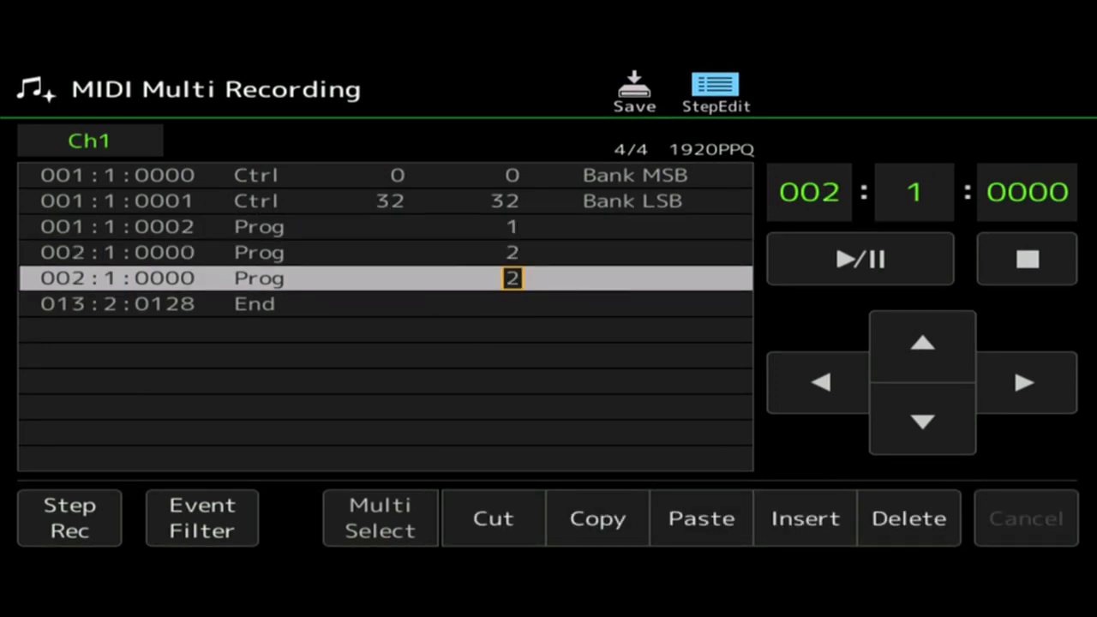
left_click(820, 384)
left_click(820, 383)
left_click(820, 383)
left_click(821, 384)
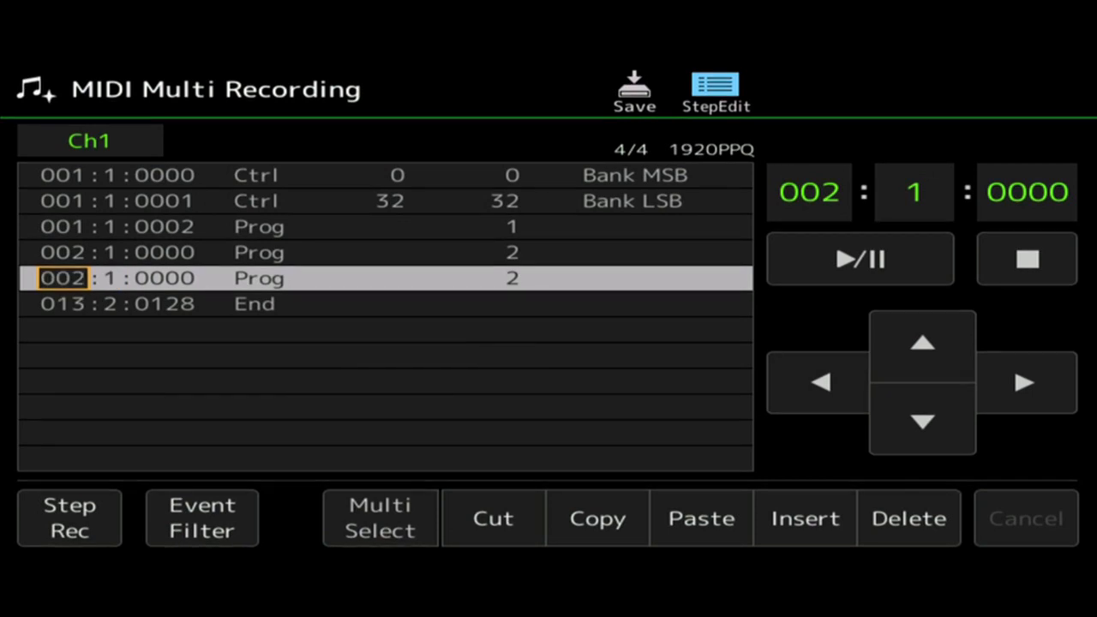
key("plus")
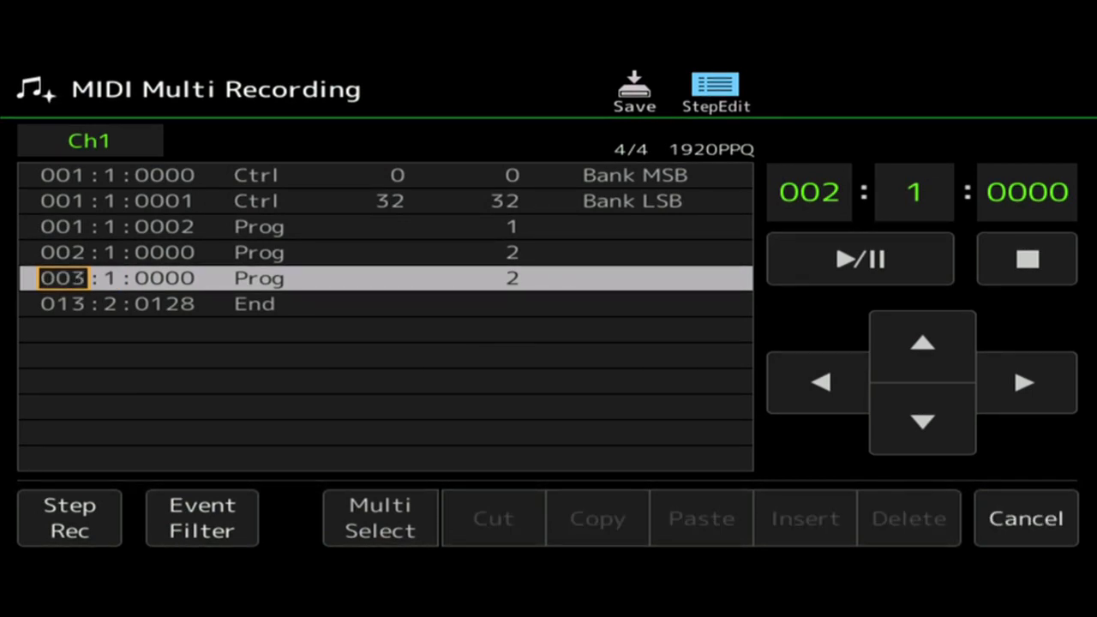
left_click(1025, 383)
left_click(1025, 383)
left_click(1025, 383)
left_click(1026, 384)
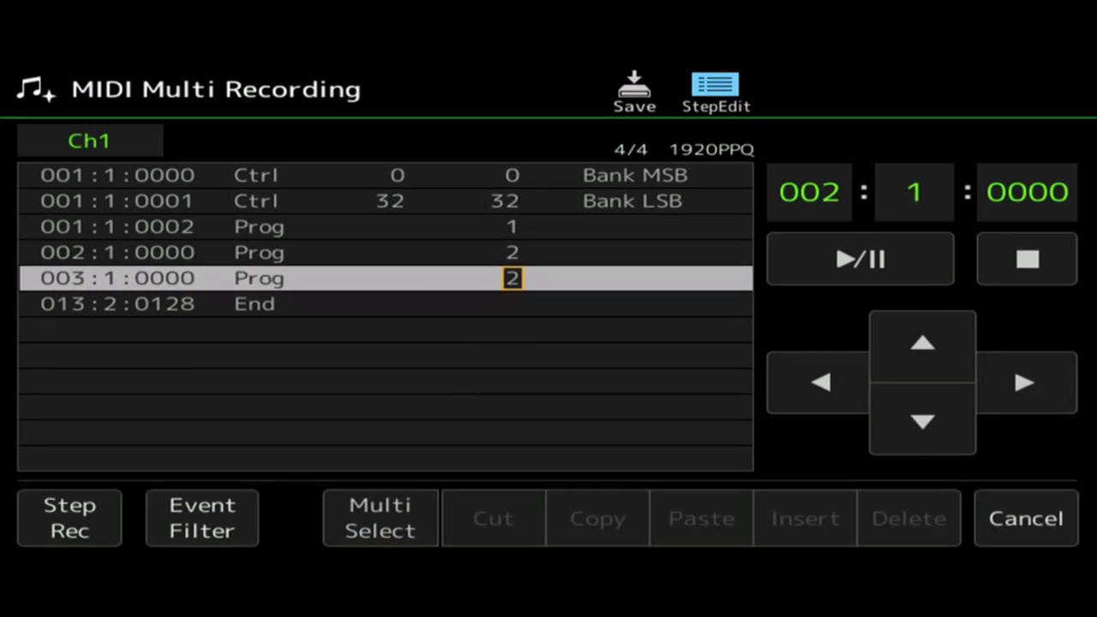
key("plus")
left_click(821, 382)
left_click(820, 382)
left_click(820, 382)
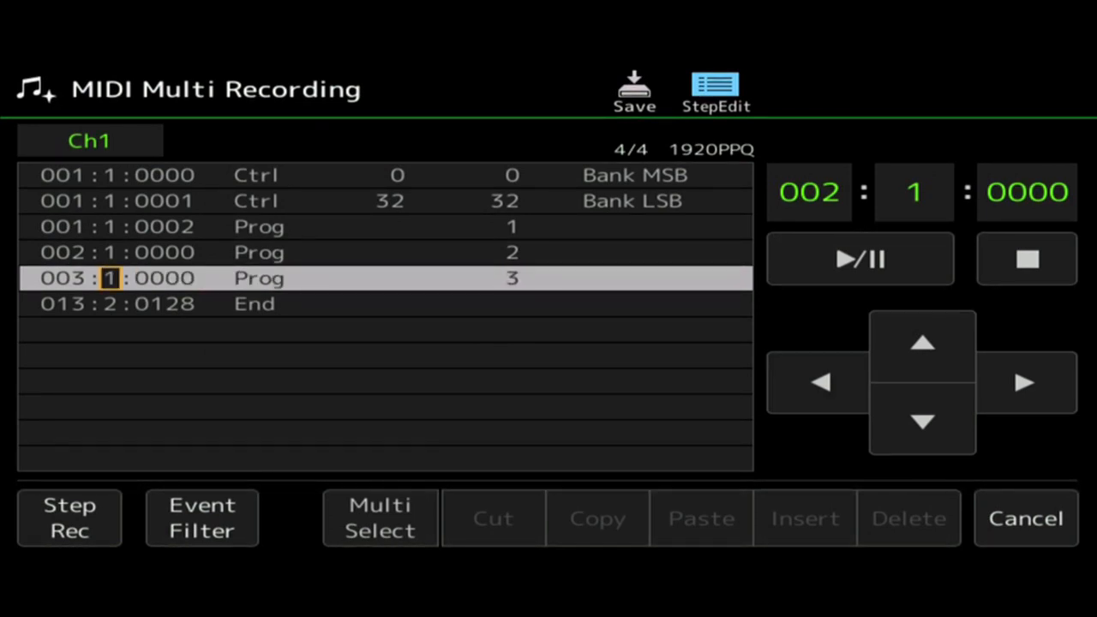
left_click(922, 342)
left_click(922, 421)
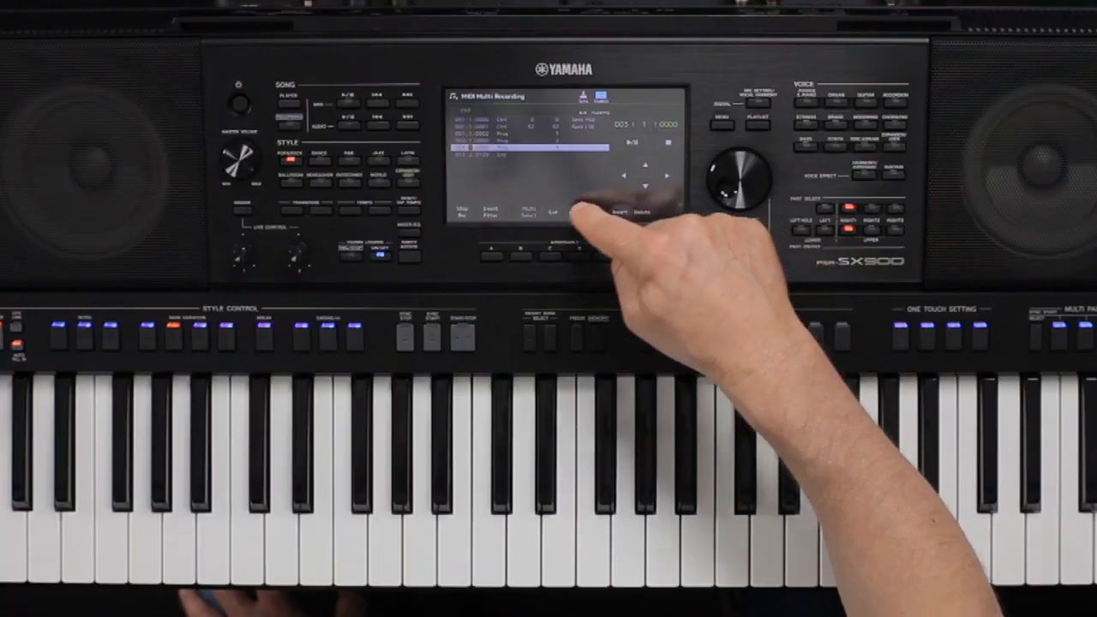
Duplicate the Prog event at 003:1:0000 to create one at 004:1:0000 with program number 4.
left_click(619, 211)
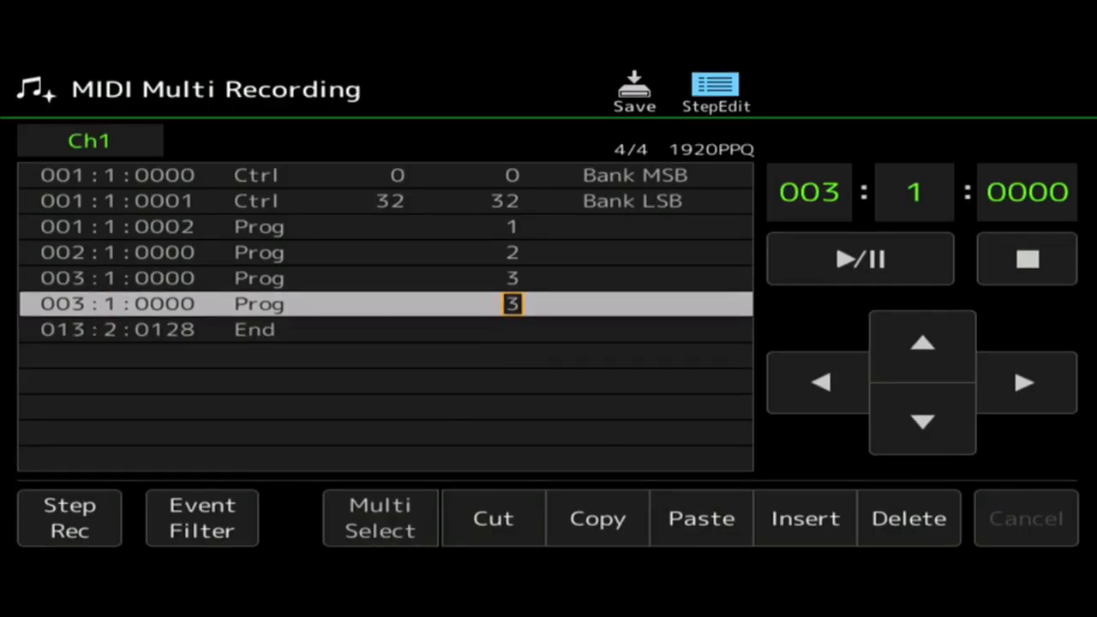
left_click(820, 383)
left_click(820, 382)
left_click(821, 382)
left_click(820, 382)
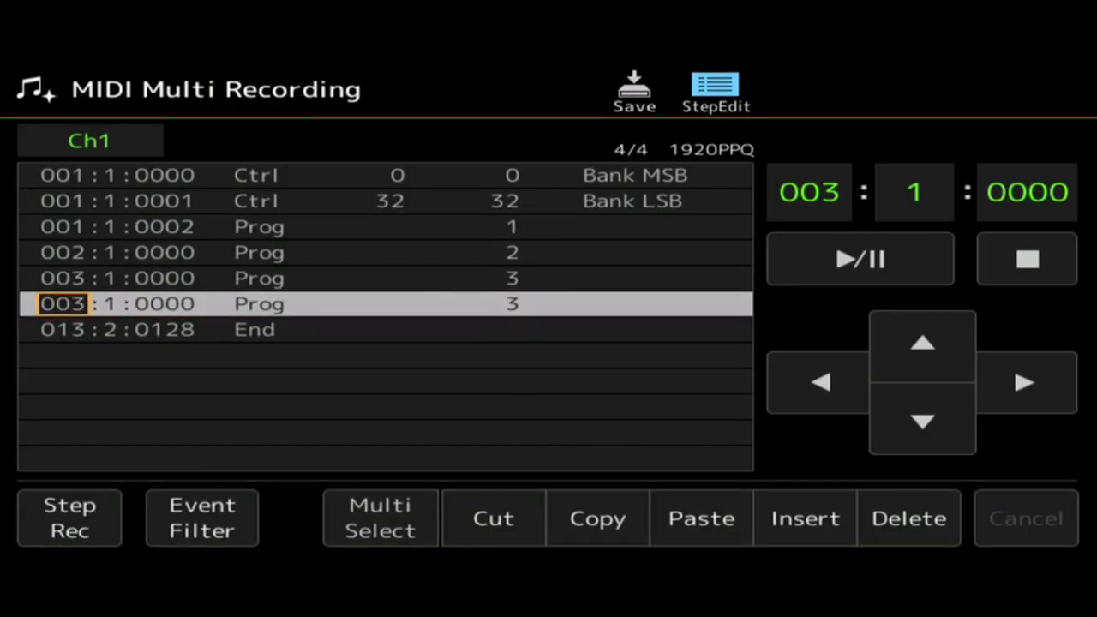
key("plus")
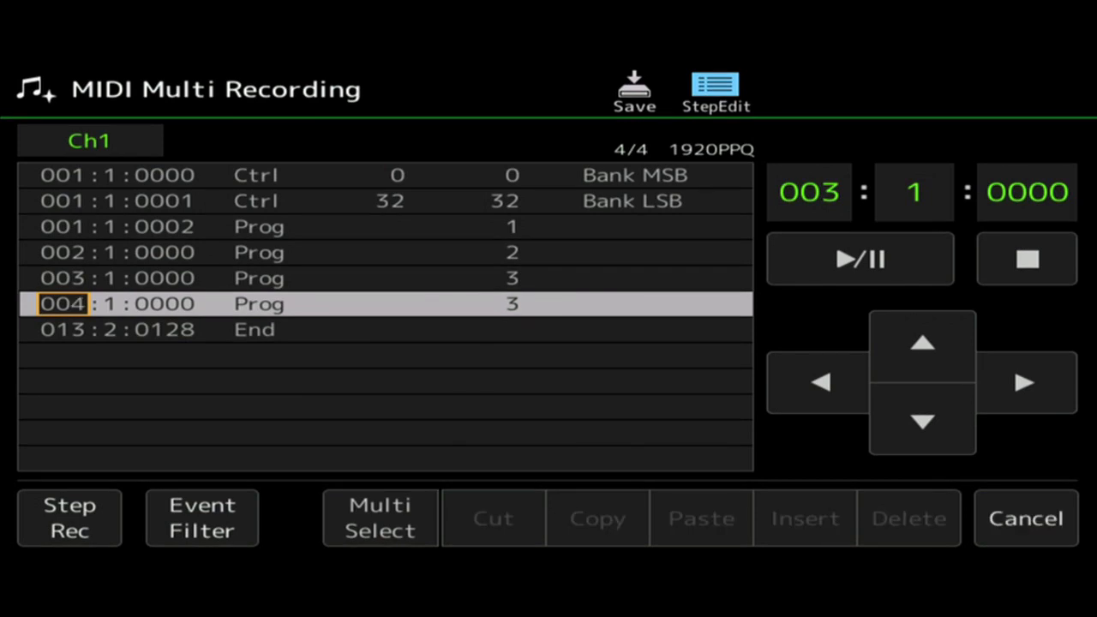
left_click(1024, 382)
left_click(1024, 383)
left_click(1024, 383)
left_click(1024, 383)
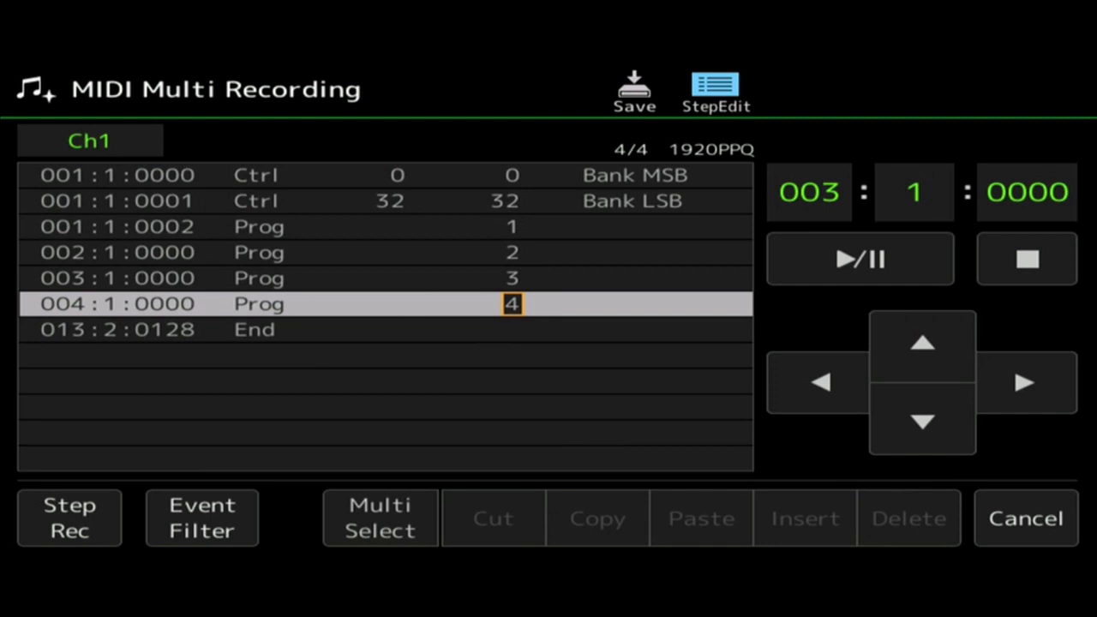
left_click(820, 383)
left_click(820, 382)
left_click(923, 343)
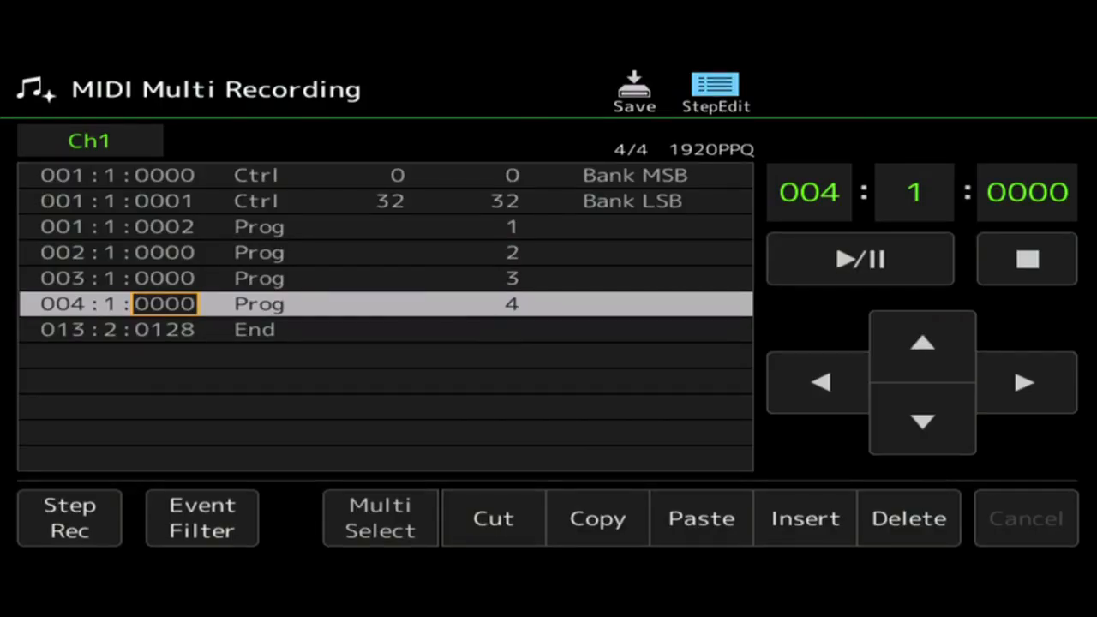
Create a Prog event with program number 3 at 005:1:0000 from a copy of the 004:1:0000 event.
left_click(806, 518)
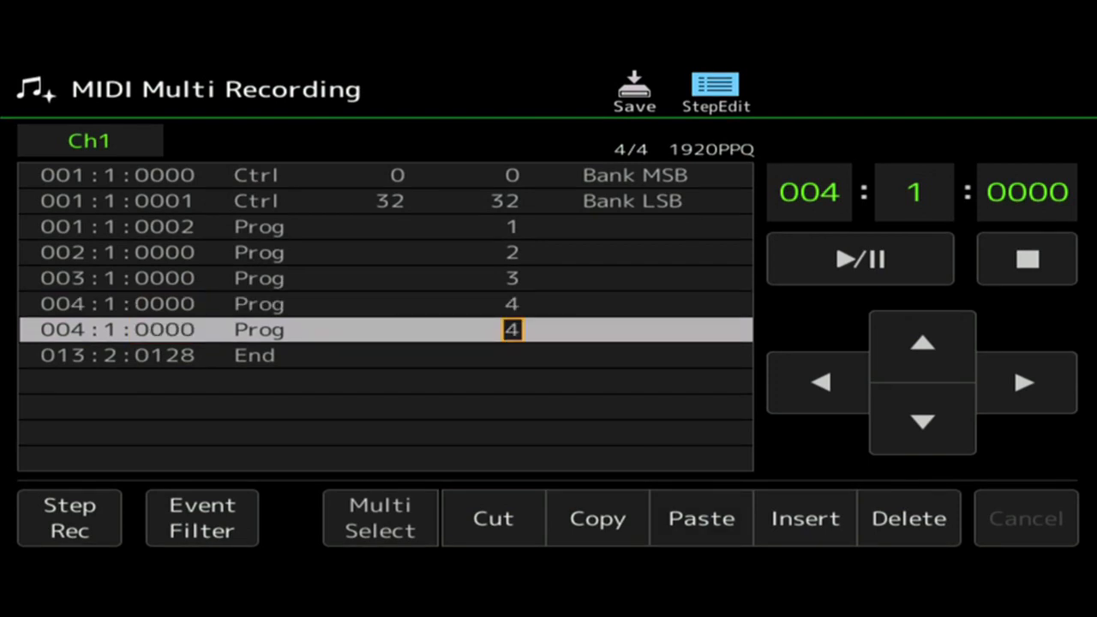
left_click(821, 382)
left_click(820, 382)
left_click(820, 382)
left_click(820, 383)
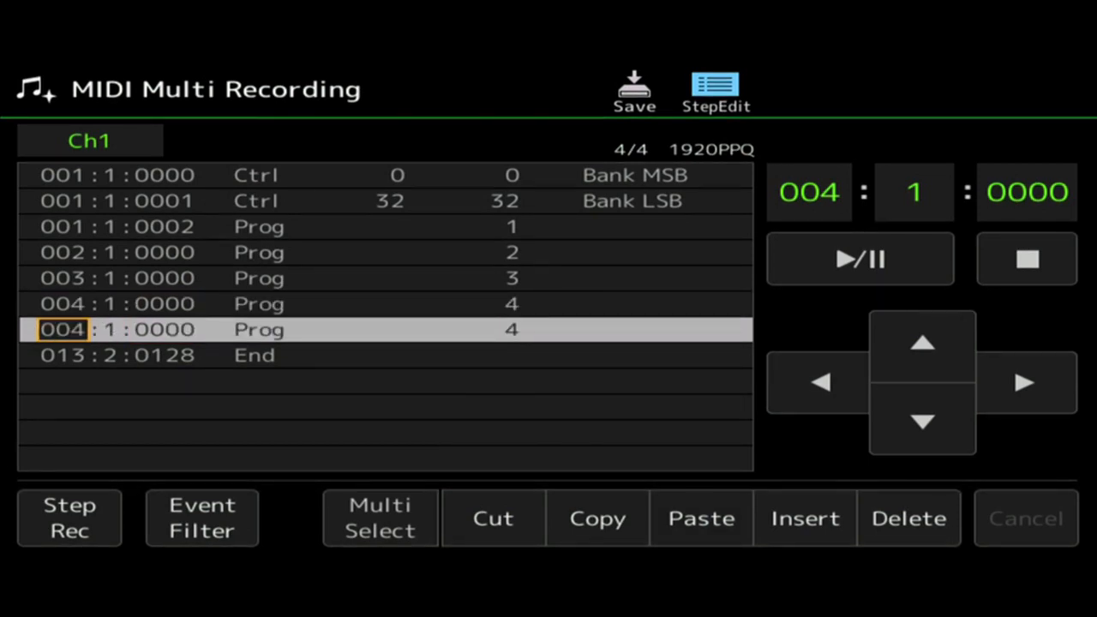
key("plus")
left_click(1025, 382)
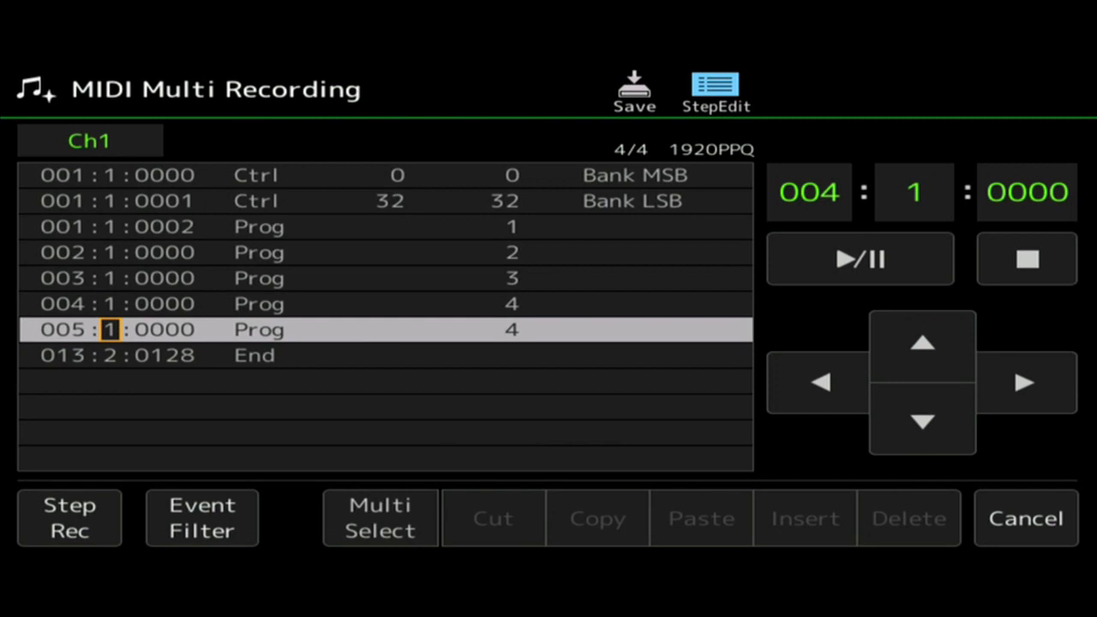
left_click(1024, 382)
left_click(1024, 383)
left_click(1024, 382)
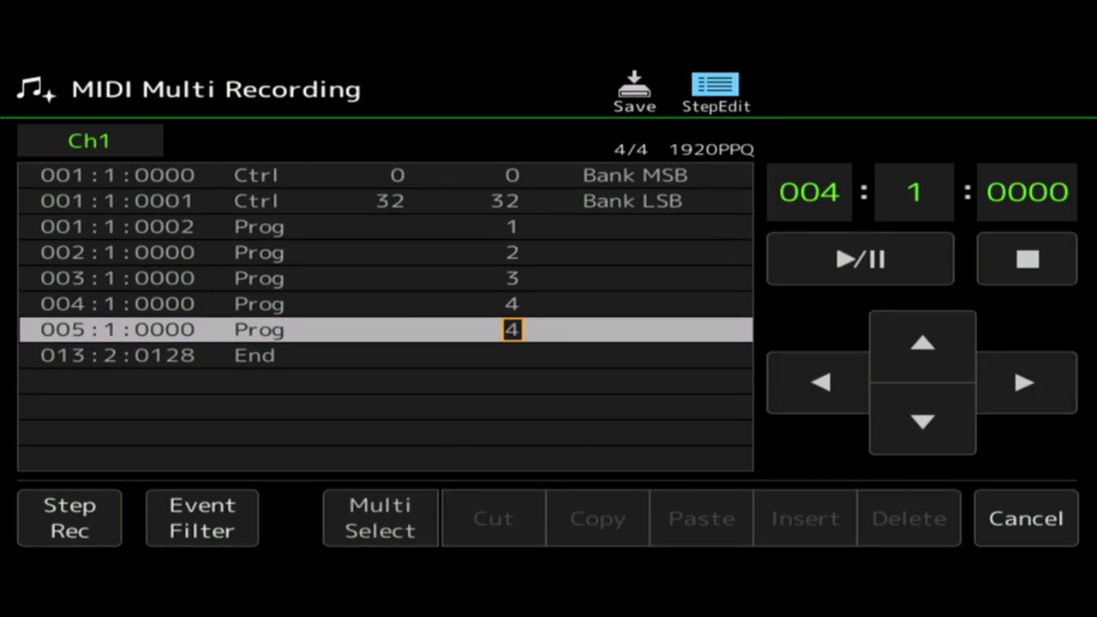
key("minus")
left_click(821, 382)
left_click(821, 382)
left_click(820, 382)
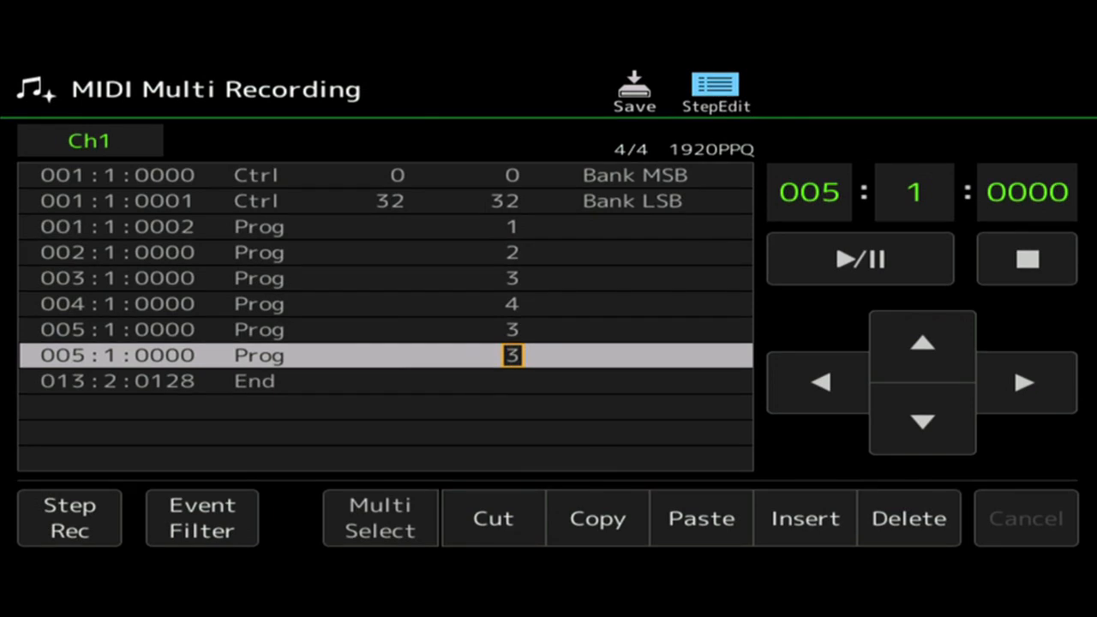
Paste a copy of the 005:1:0000 Prog event, placing it at 006:1:0000 with program number 2.
left_click(820, 382)
left_click(820, 383)
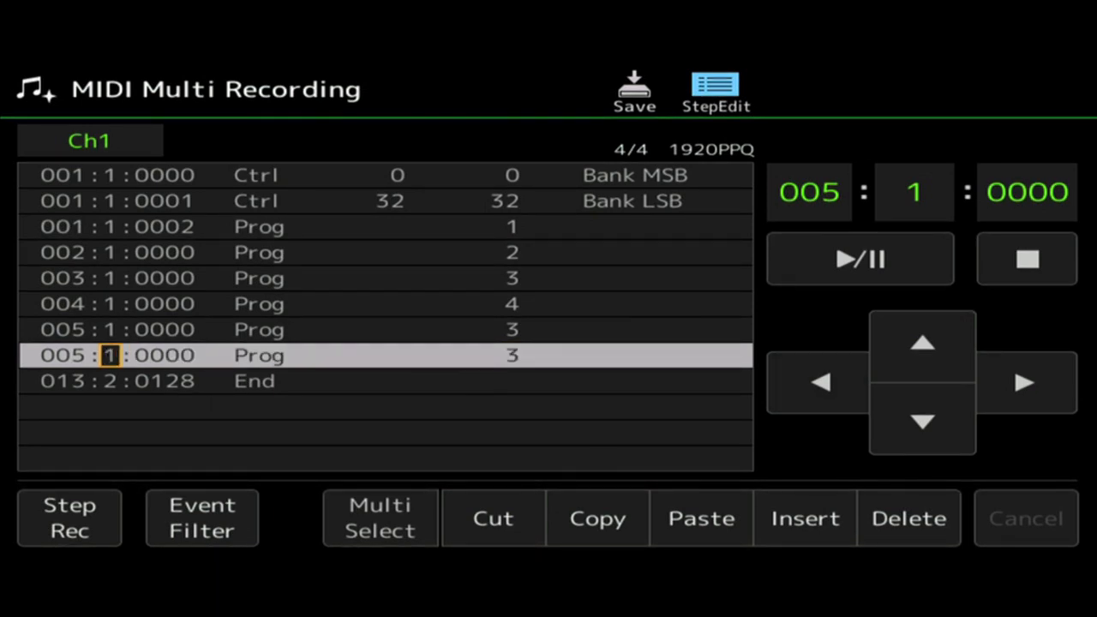
left_click(820, 382)
key("plus")
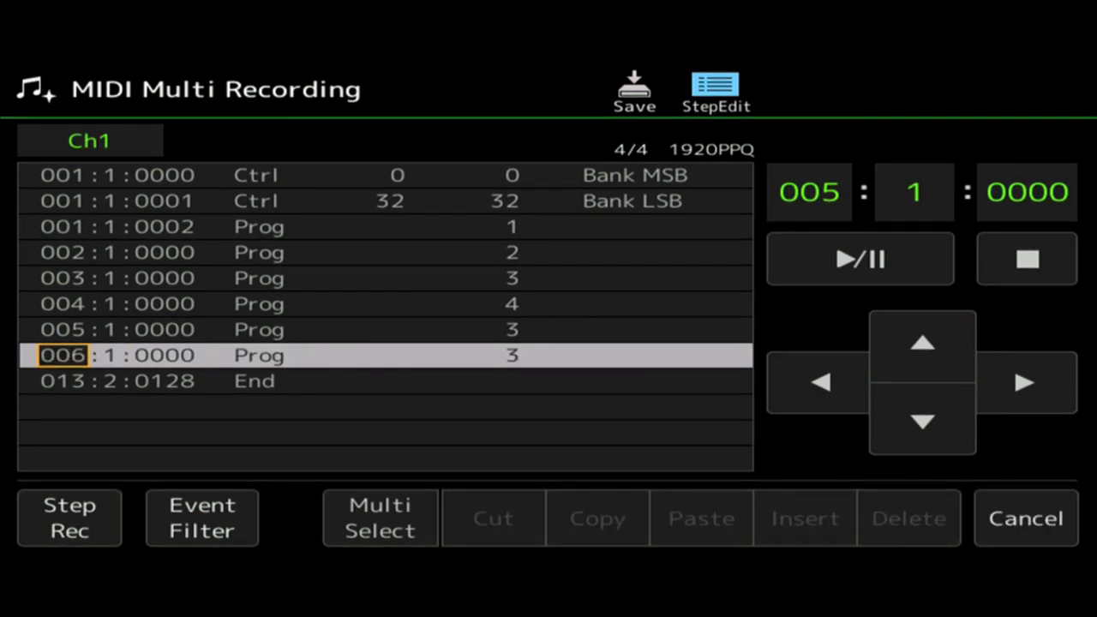
left_click(1026, 382)
left_click(820, 382)
left_click(821, 383)
left_click(820, 382)
left_click(923, 343)
left_click(923, 421)
Duplicate the Prog event at 006:1:0000, move the copy to 007:1:0000 and lower its program number.
left_click(598, 518)
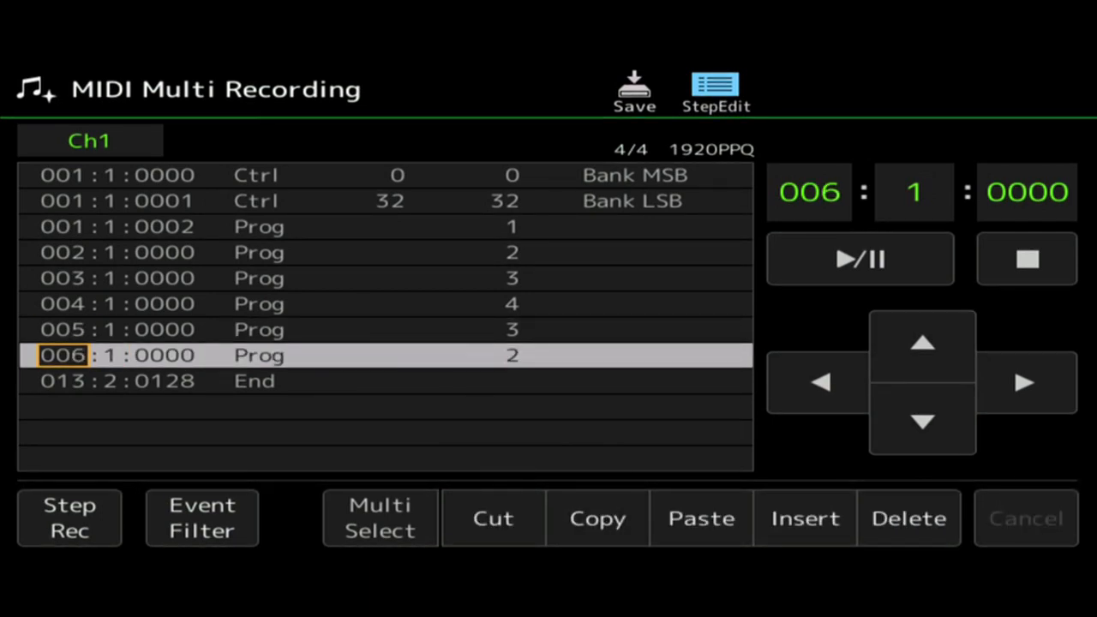
left_click(701, 519)
left_click(820, 383)
left_click(821, 382)
left_click(820, 383)
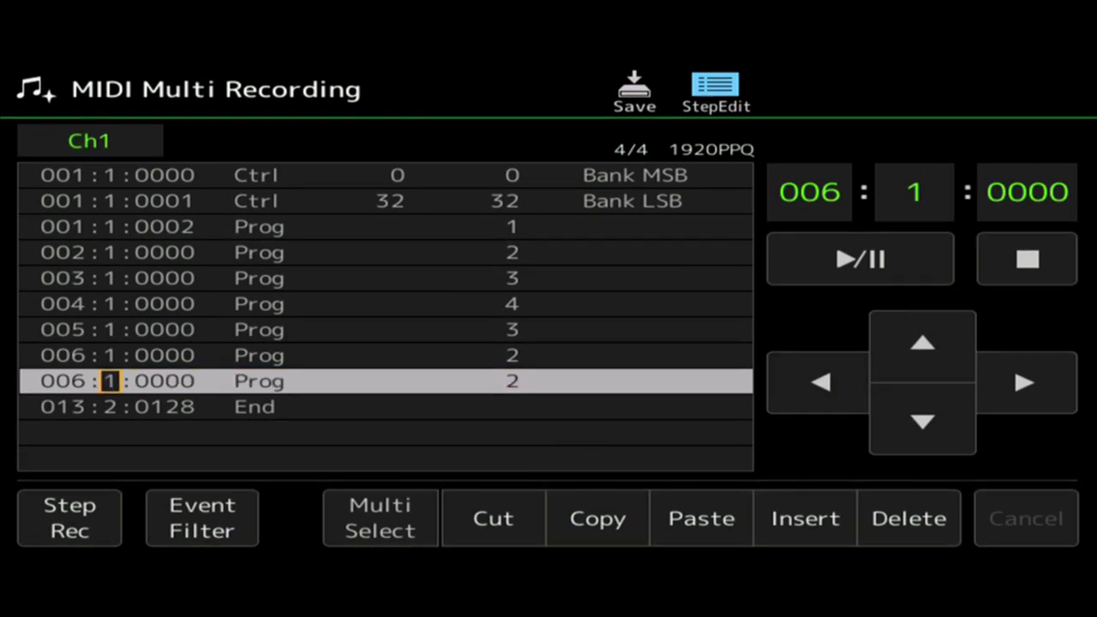
left_click(820, 382)
scroll(64, 381, "up", 1)
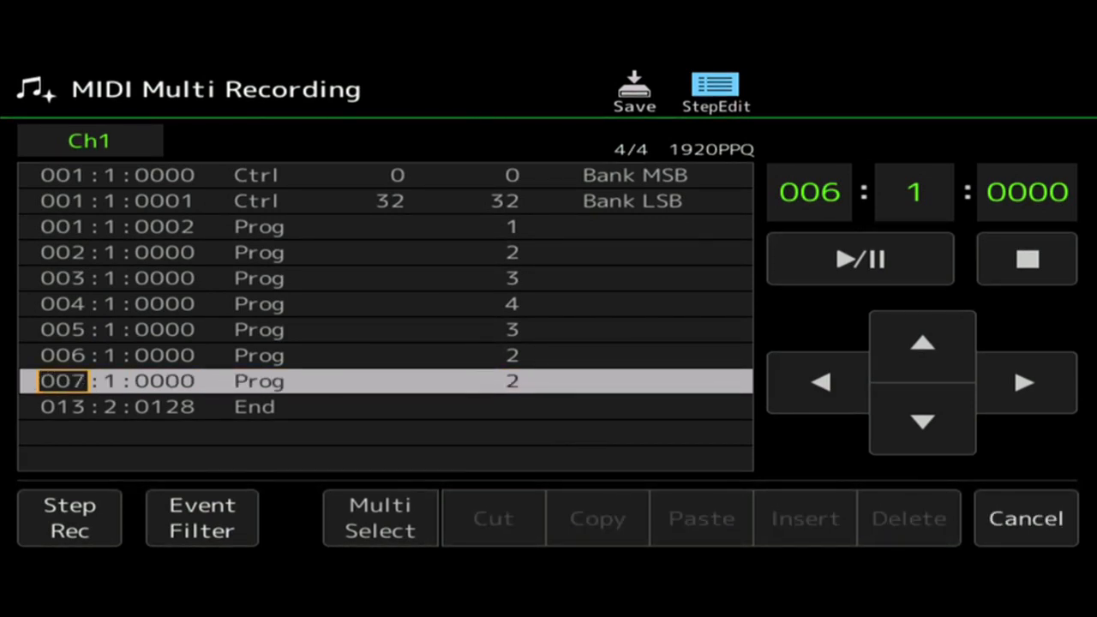
left_click(1026, 383)
left_click(1025, 382)
left_click(1025, 383)
left_click(1025, 382)
scroll(511, 380, "down", 1)
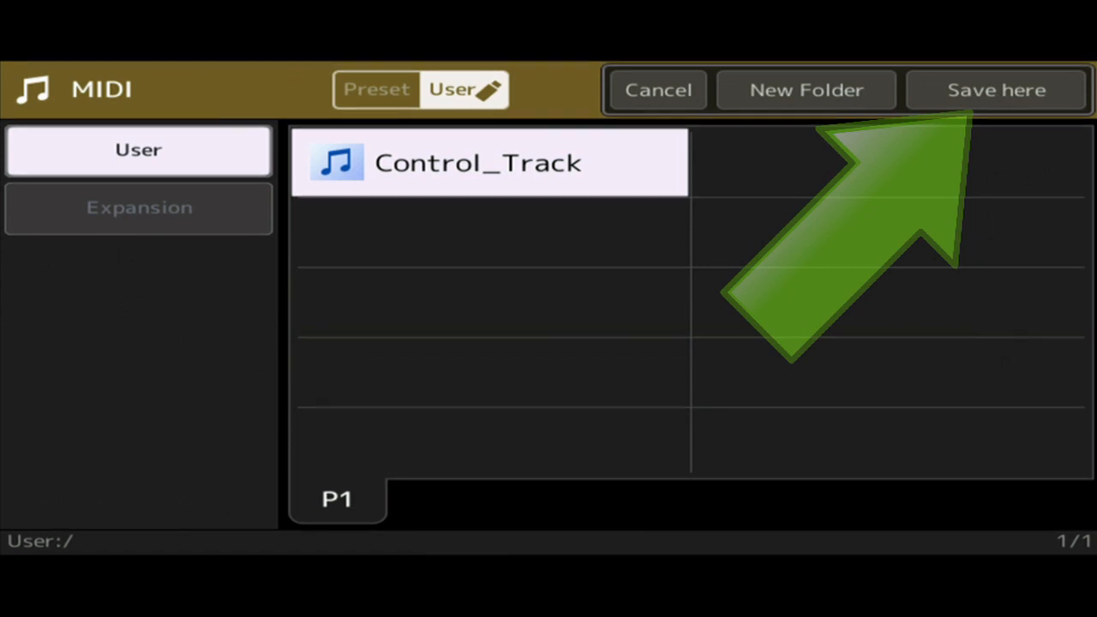
Save the song as Control_Track in the User folder, overwriting the existing Control_Track.mid.
left_click(996, 90)
left_click(977, 502)
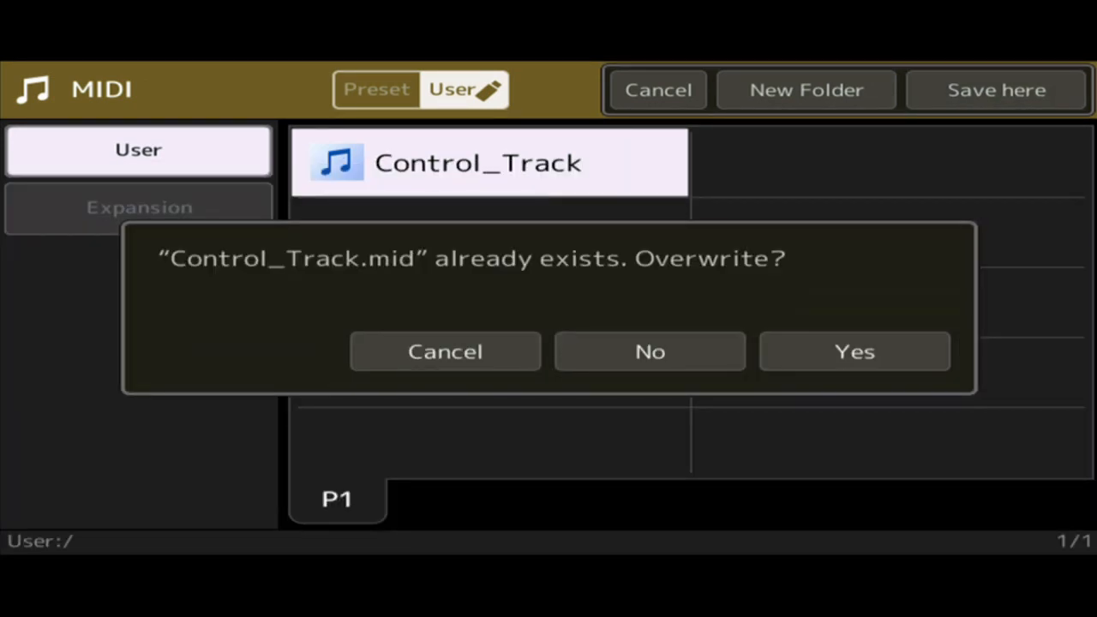
left_click(855, 351)
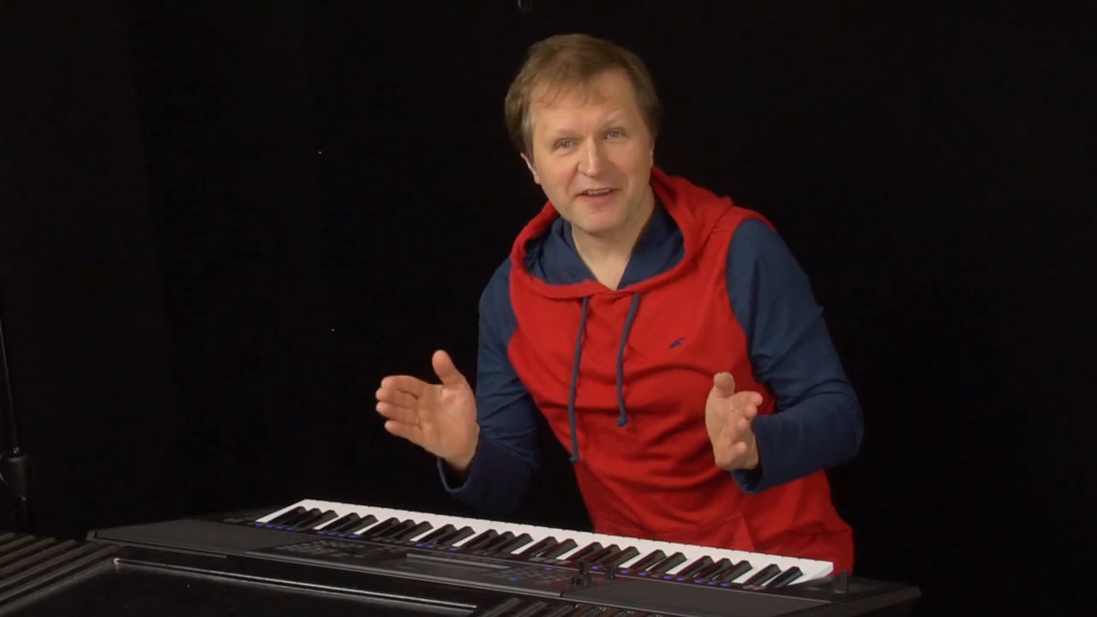